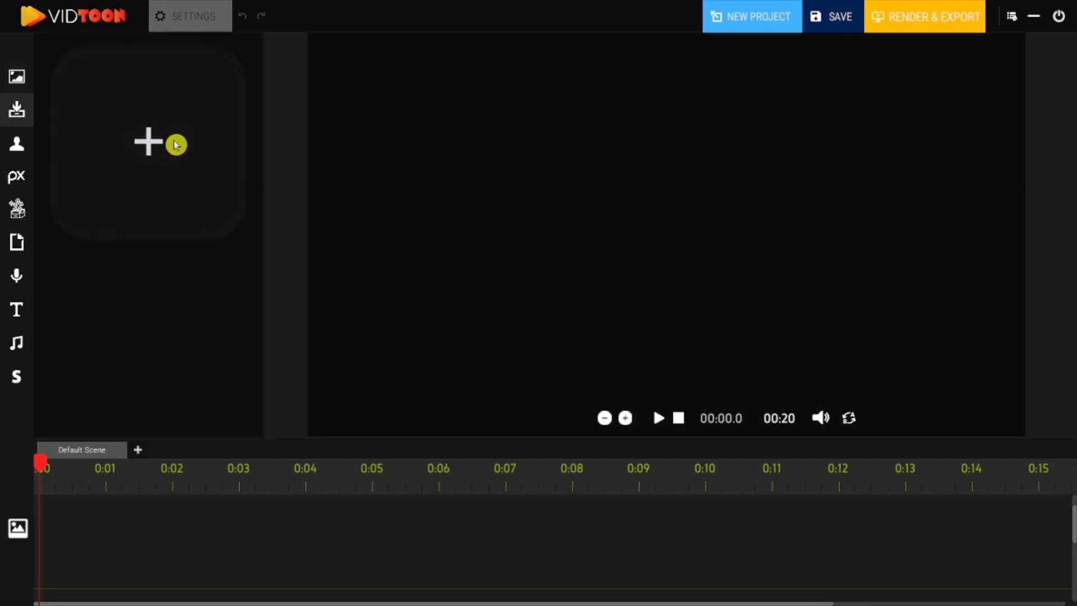
Step: Upload the car showroom image into the project's media library
click(161, 172)
scroll(615, 272, up, 1)
double_click(617, 271)
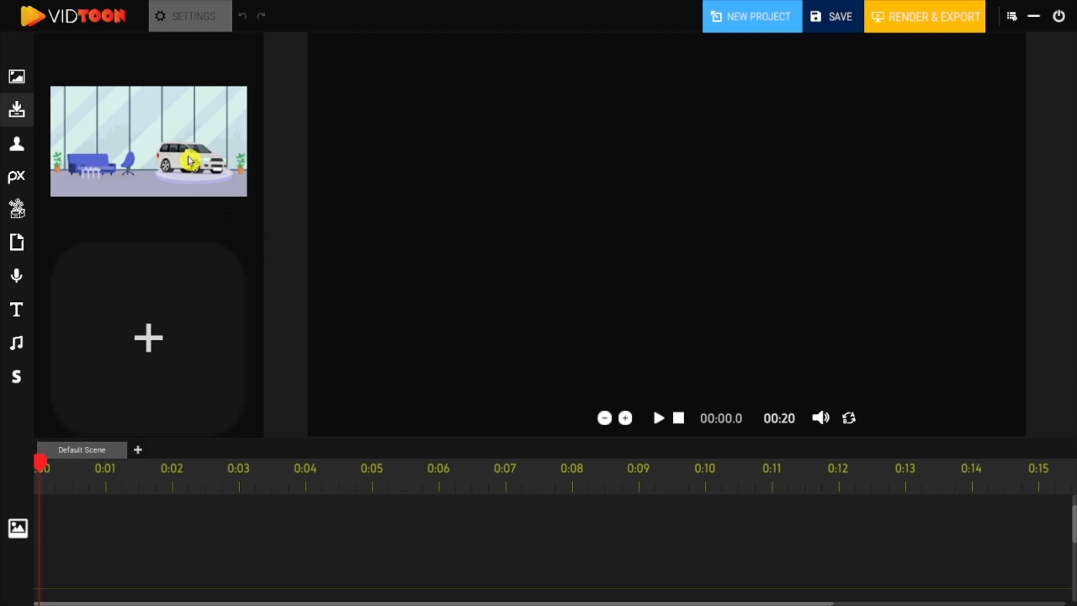
Step: Place the showroom image on the canvas, scale it to fill the frame, and extend its clip to about 15.5 s
drag(190, 161, 394, 92)
drag(479, 125, 1036, 471)
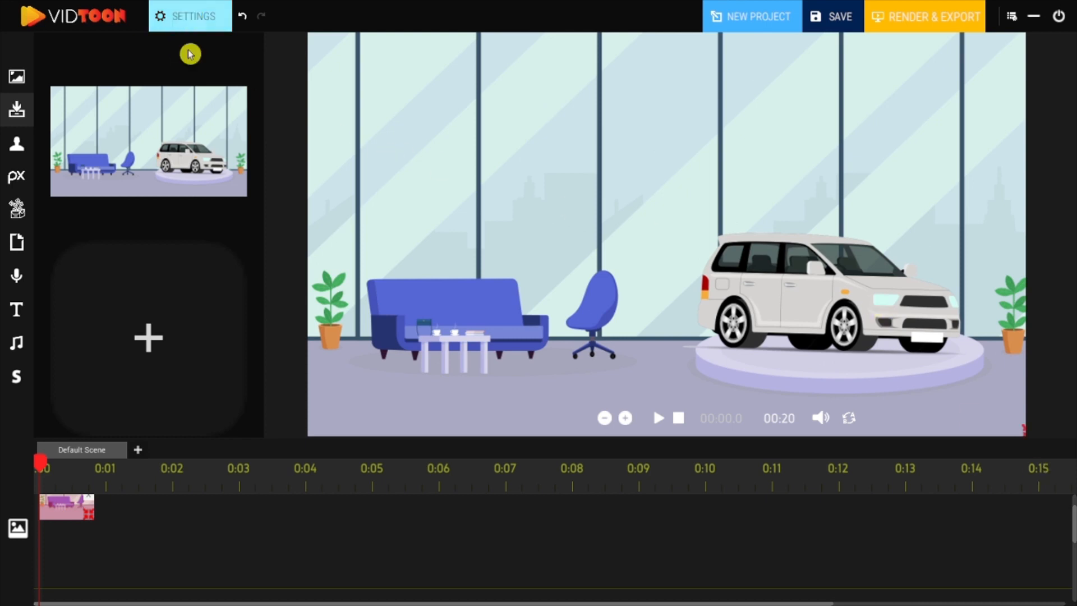
click(202, 10)
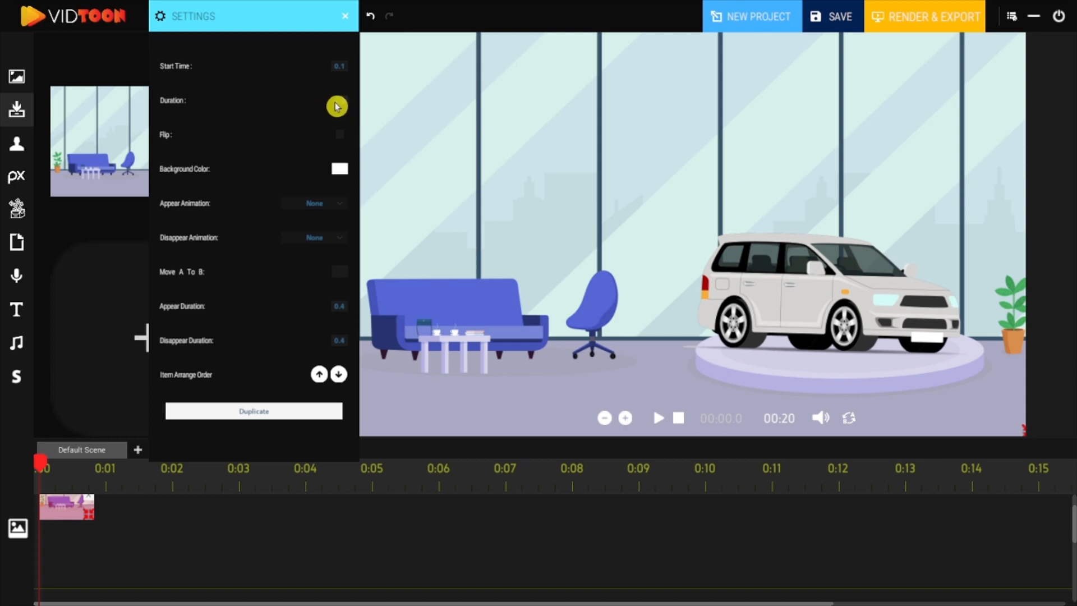
drag(86, 524, 516, 516)
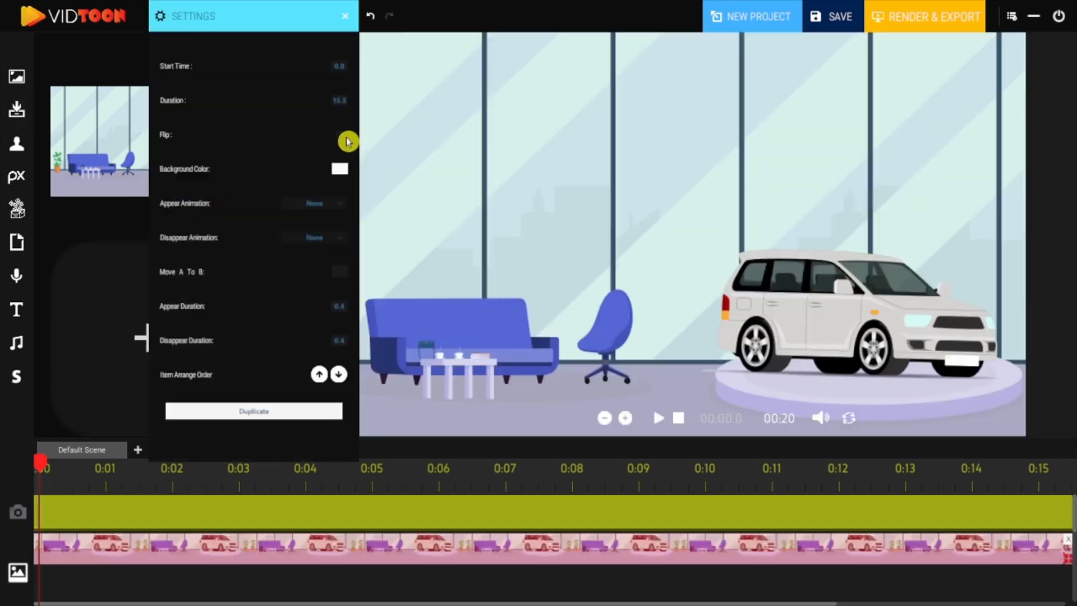
Step: Toggle the image's flip on and off and set its background colour back to white #FFFFFF
click(341, 138)
click(341, 138)
click(340, 171)
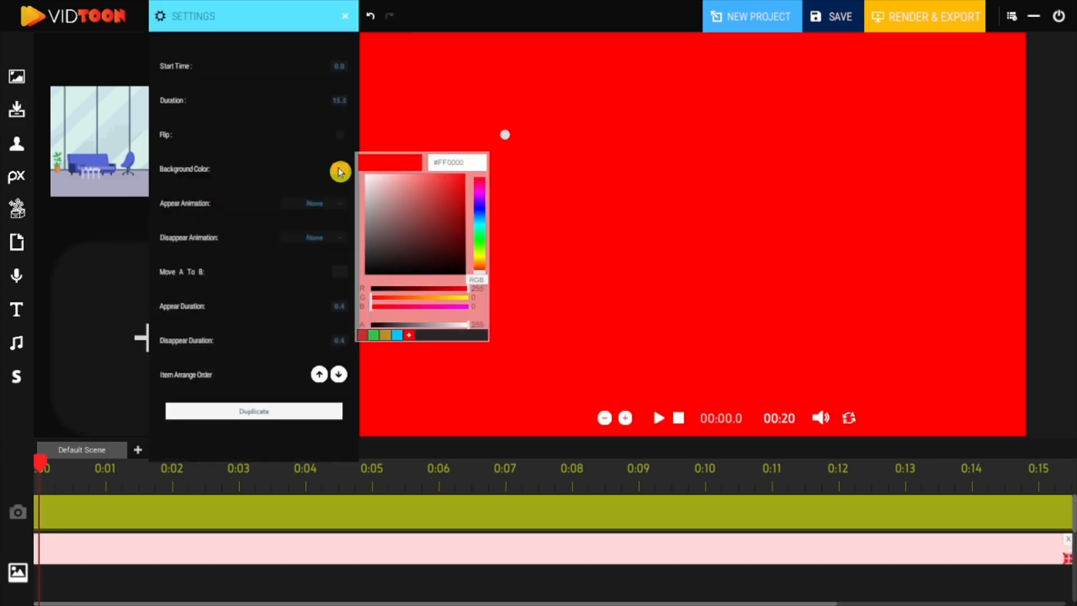
drag(375, 181, 370, 179)
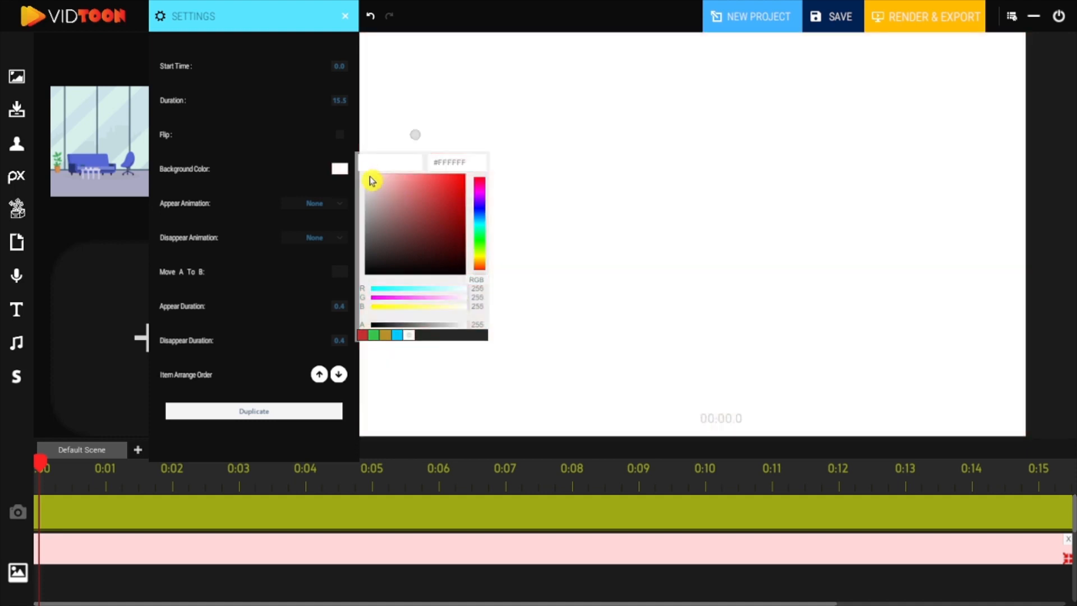
Step: Set the showroom image's appear animation to Left and its disappear animation to Right
click(340, 207)
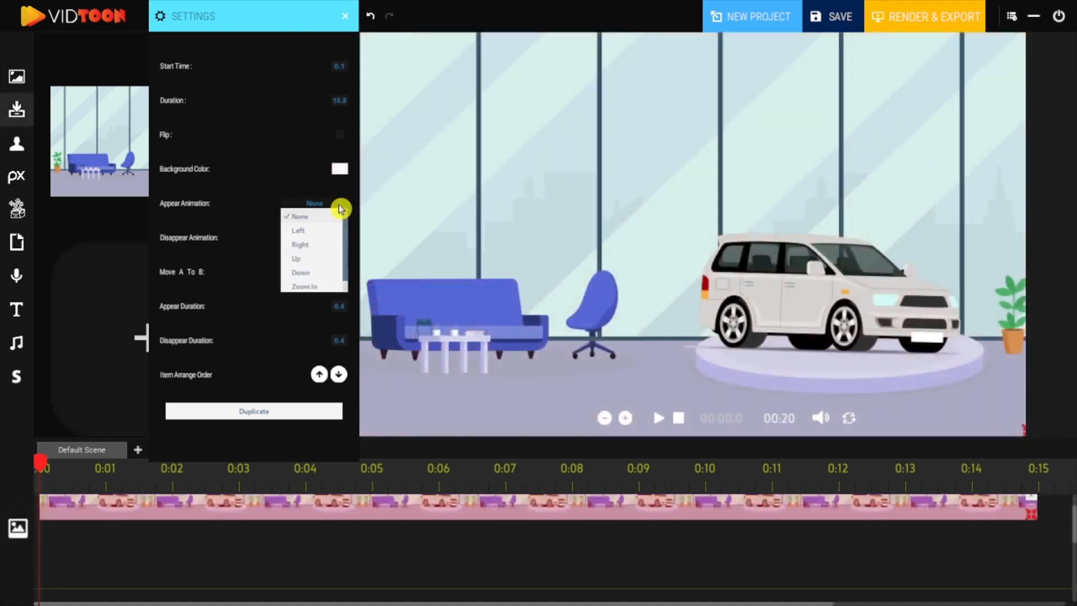
click(311, 231)
click(331, 238)
click(302, 280)
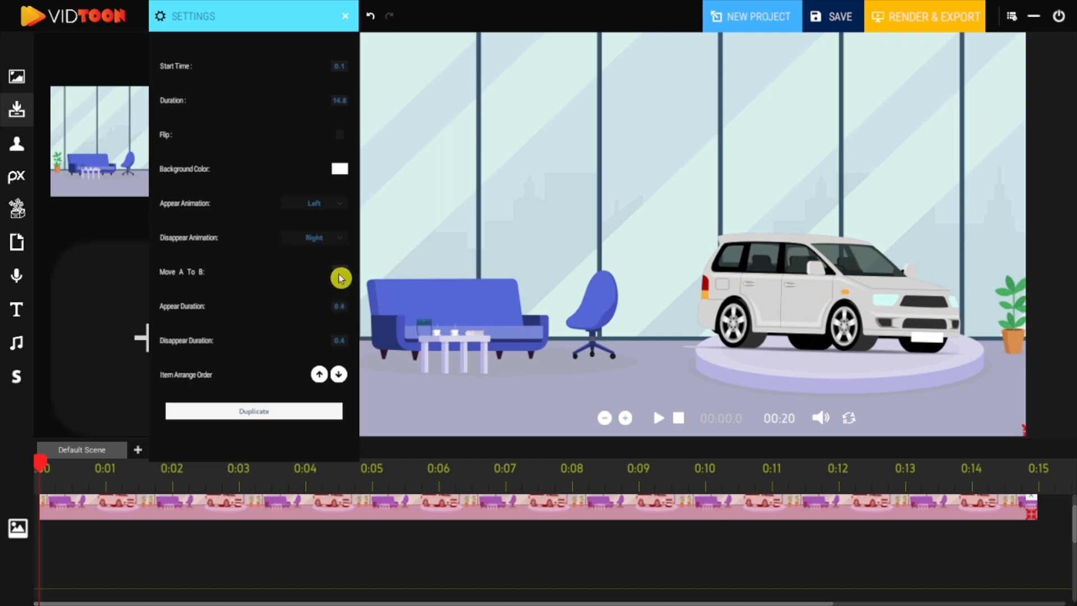
click(340, 275)
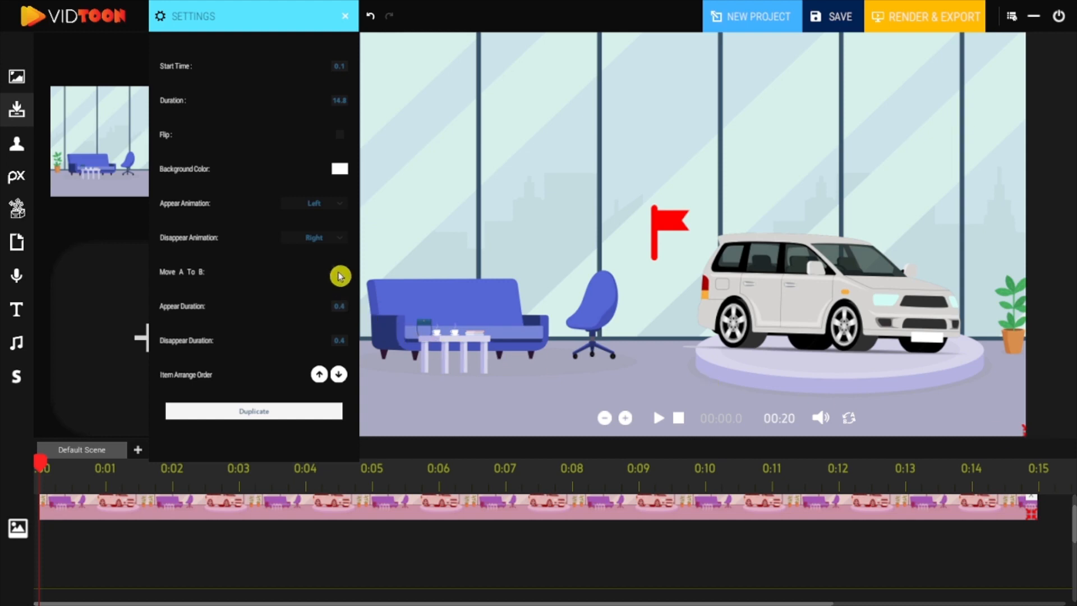
click(340, 275)
Step: Add the car-lot background to the timeline starting about 0:12.5 and scale it to fill the canvas
drag(791, 554, 411, 553)
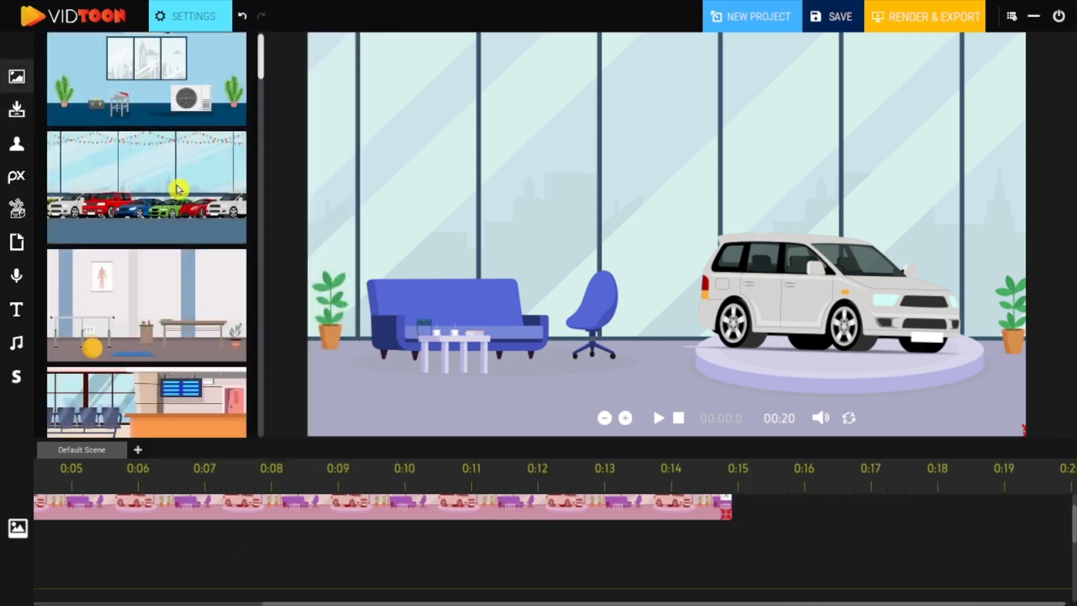
drag(180, 190, 773, 522)
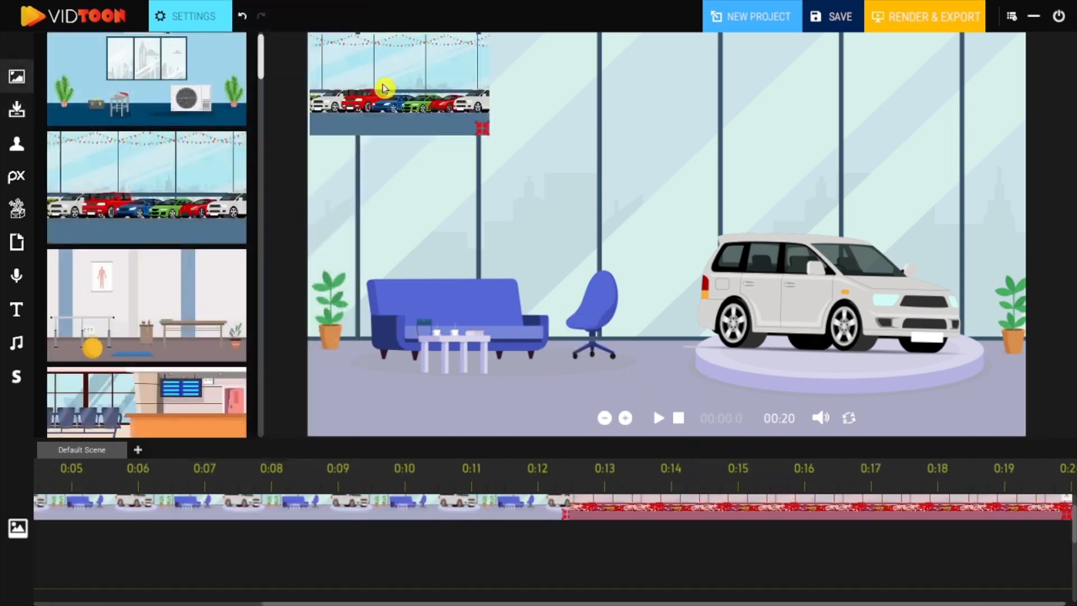
drag(384, 89, 378, 77)
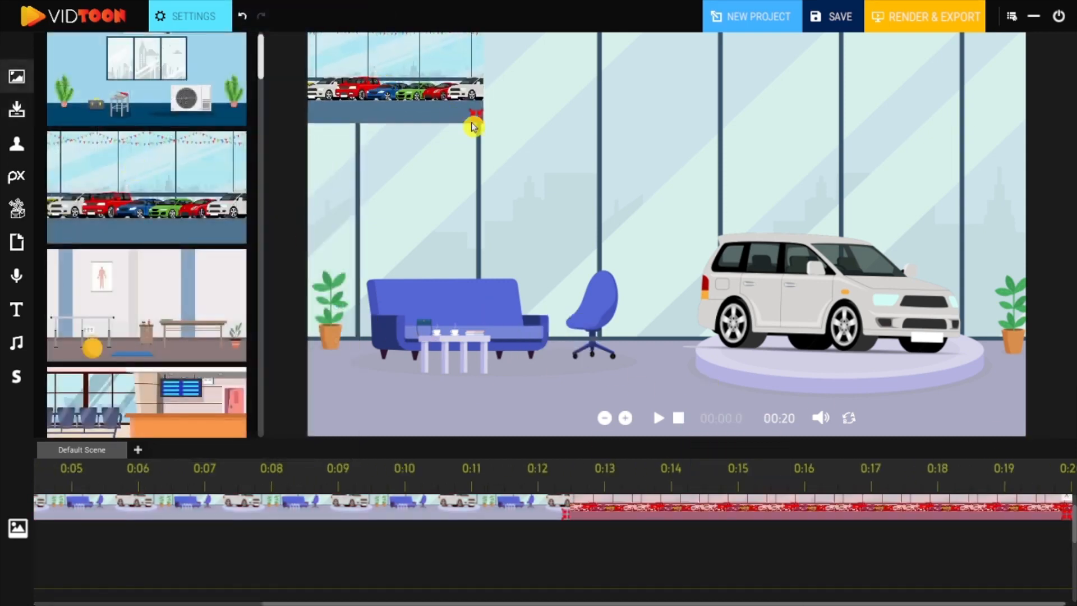
drag(637, 226, 1035, 468)
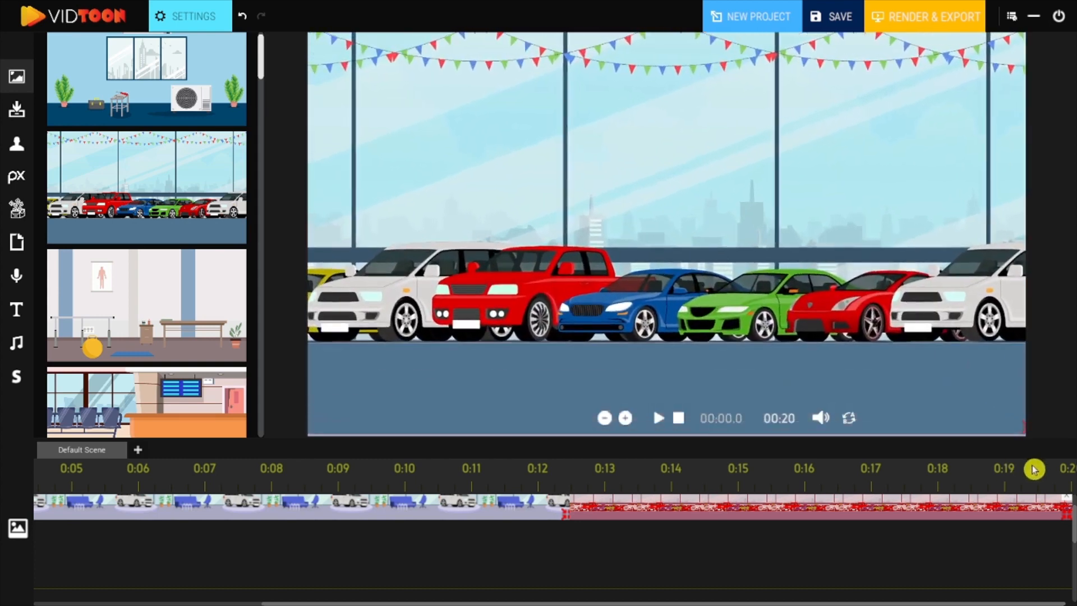
drag(897, 277, 901, 285)
click(679, 418)
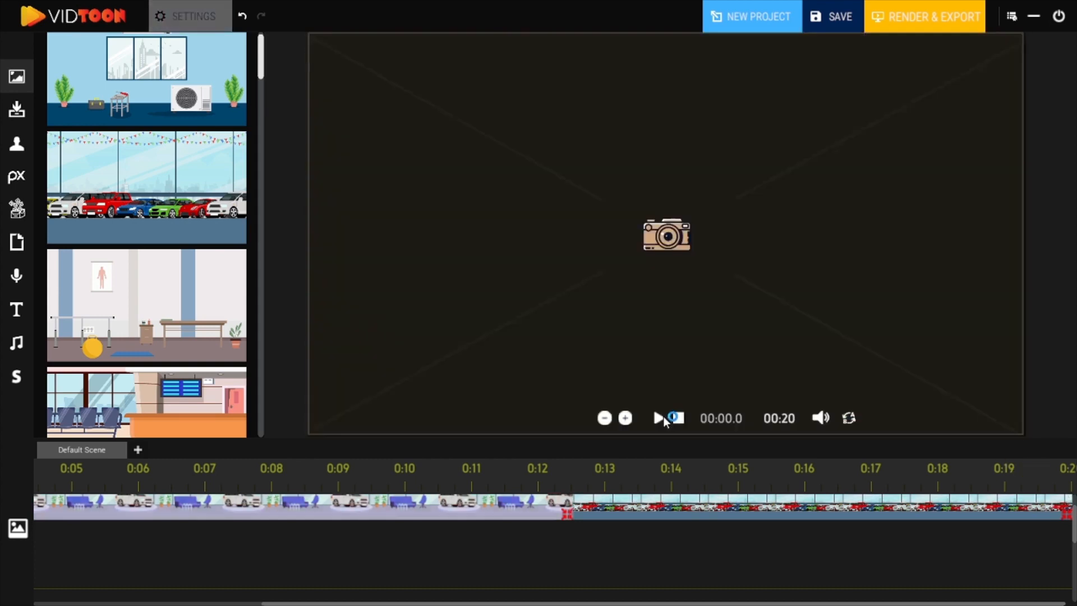
Step: Search the characters for car and add the Car Dealer, enlarging it and placing it at the scene's left
click(610, 459)
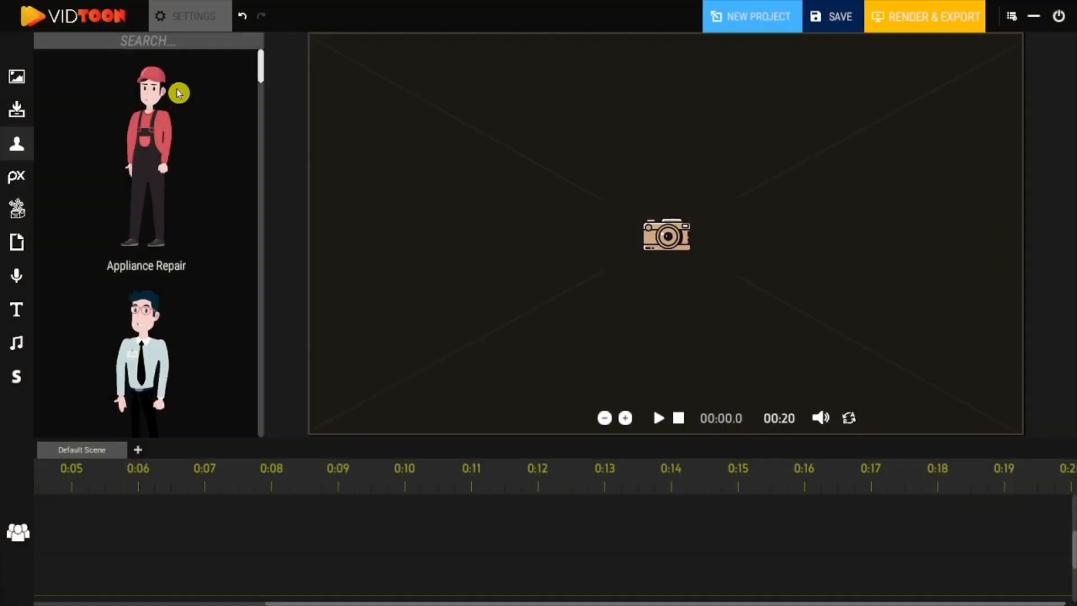
drag(260, 62, 264, 132)
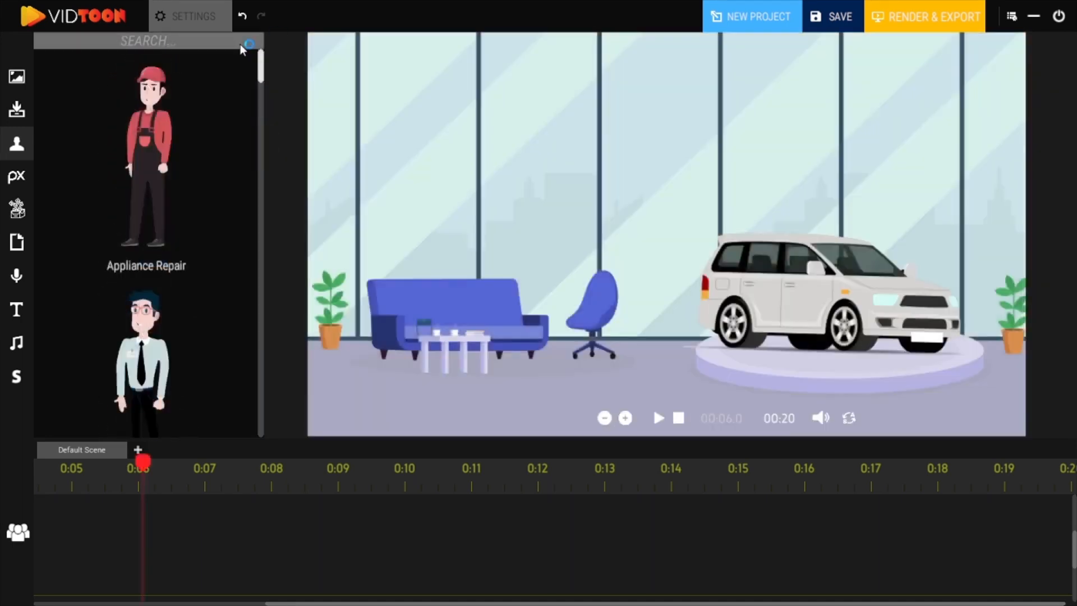
click(240, 44)
text(car)
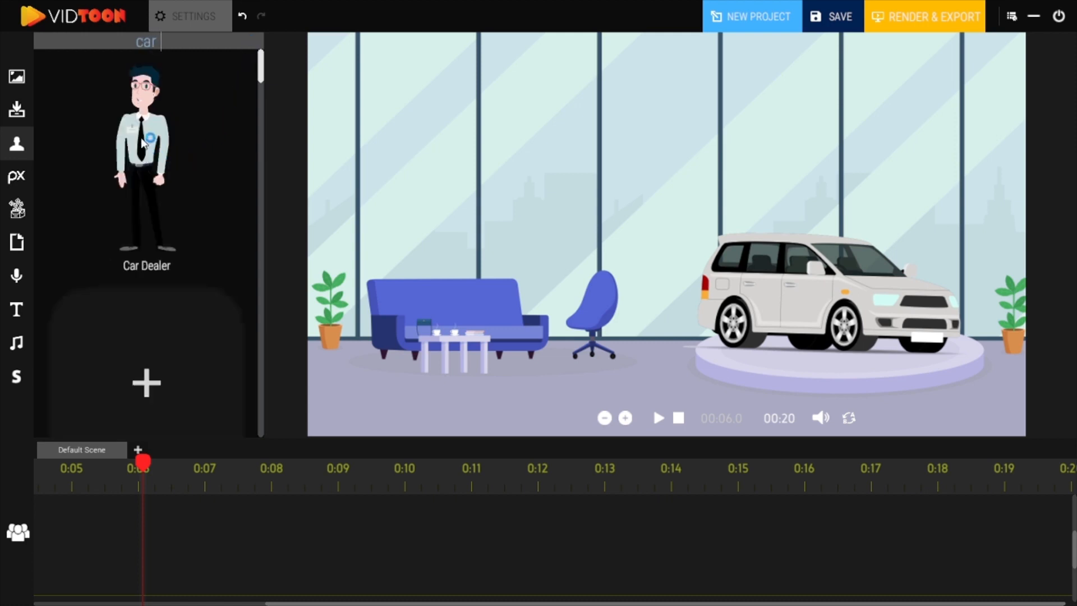
drag(143, 143, 261, 124)
drag(699, 188, 701, 197)
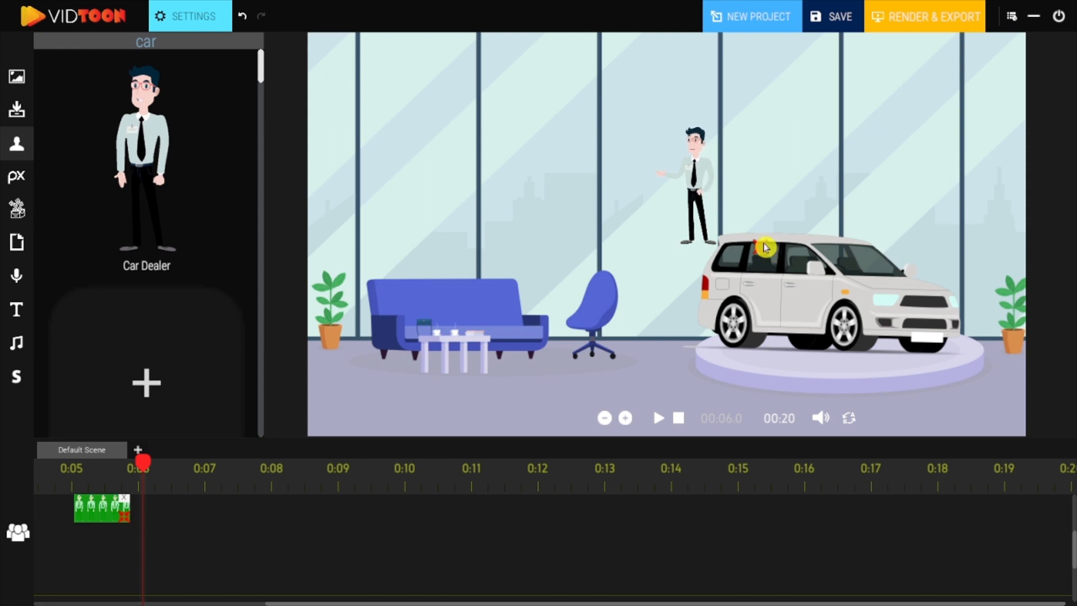
drag(766, 245, 1067, 488)
drag(857, 322, 409, 245)
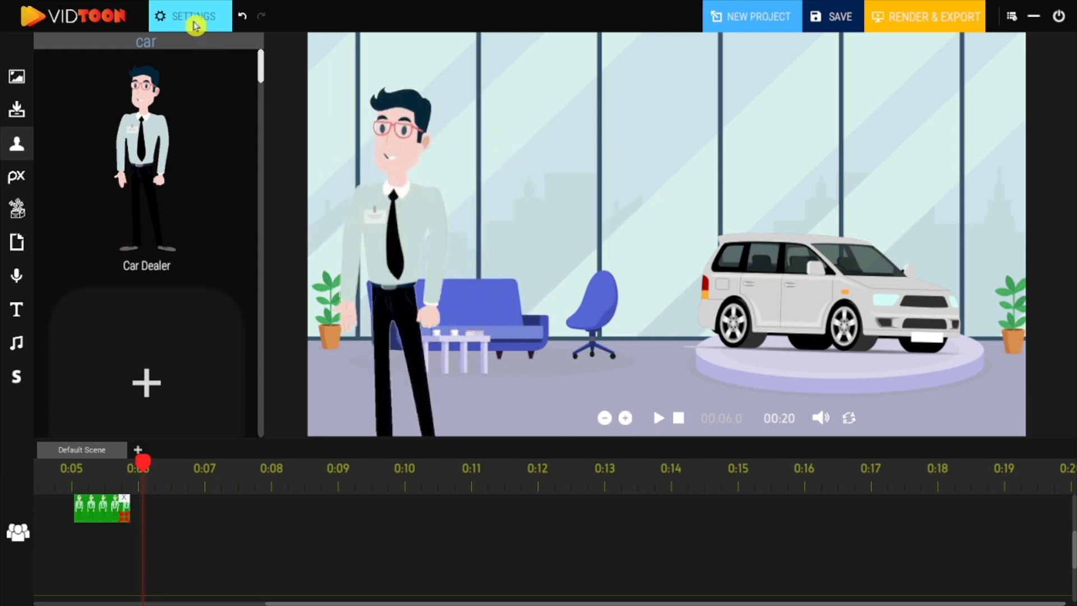
Step: Change the dealer's animation to the alternative Speaking version with a bearded character
click(195, 22)
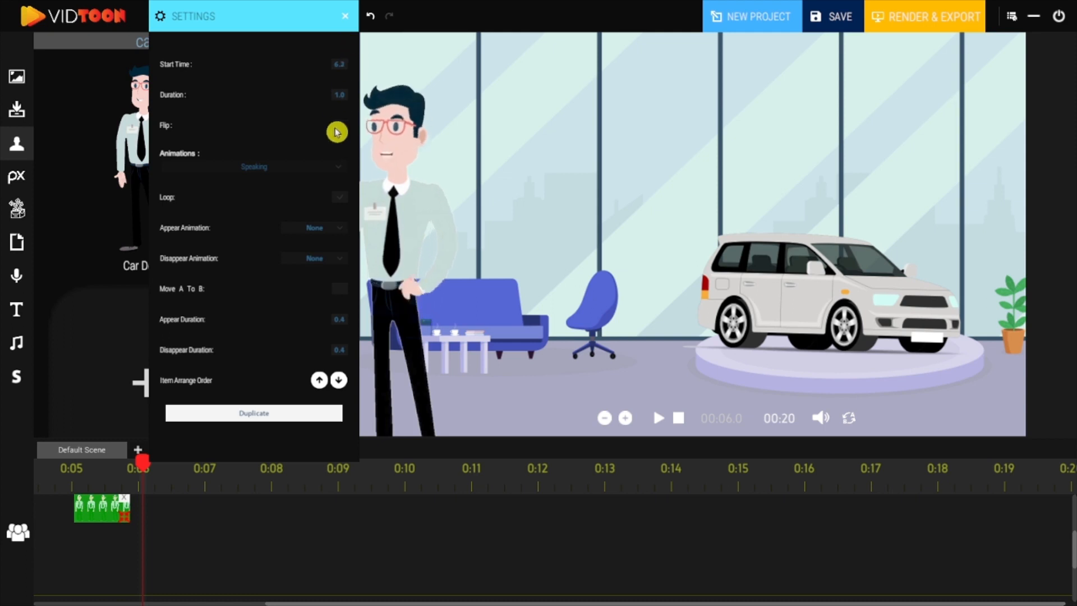
click(340, 168)
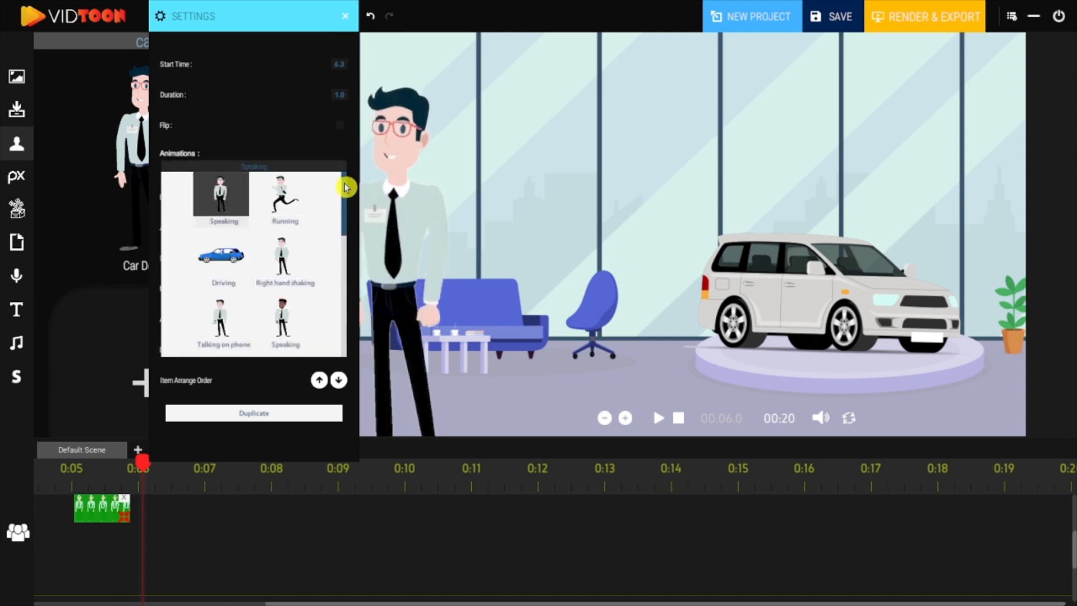
drag(346, 193, 347, 218)
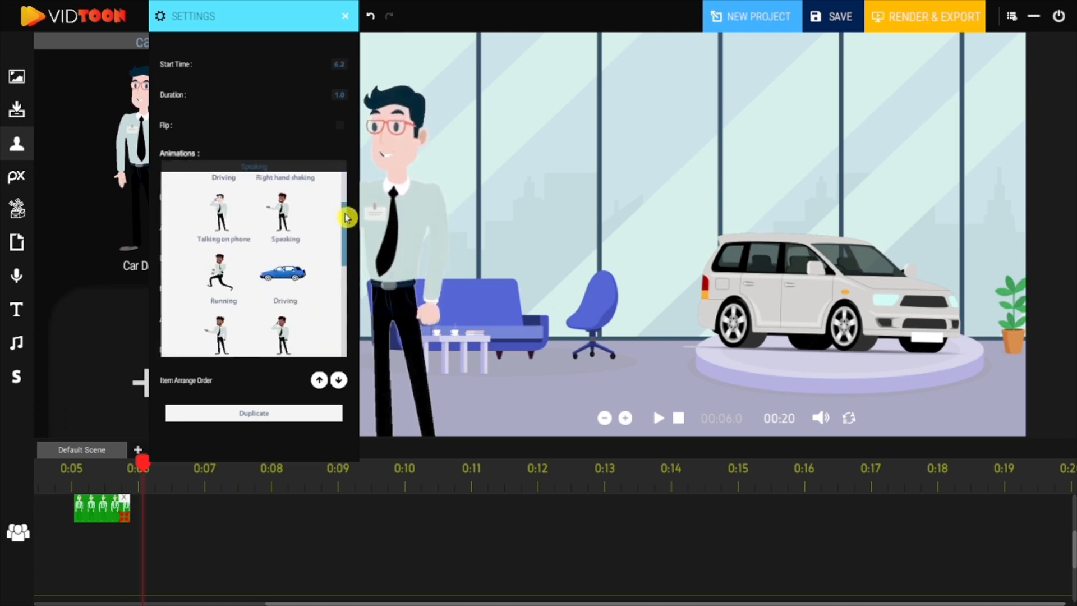
click(285, 226)
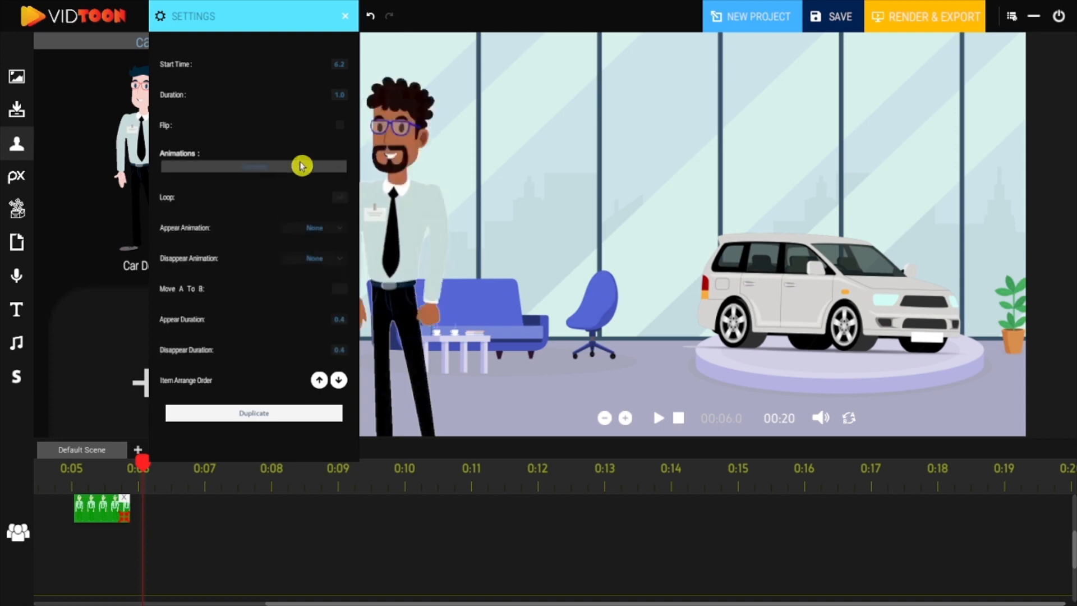
click(336, 230)
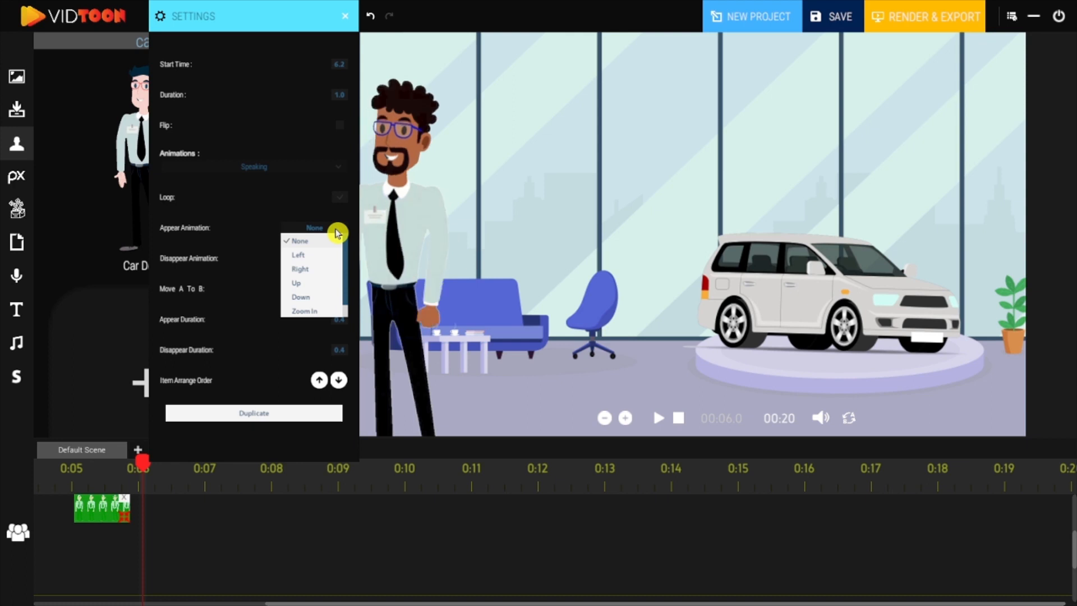
click(306, 240)
click(313, 264)
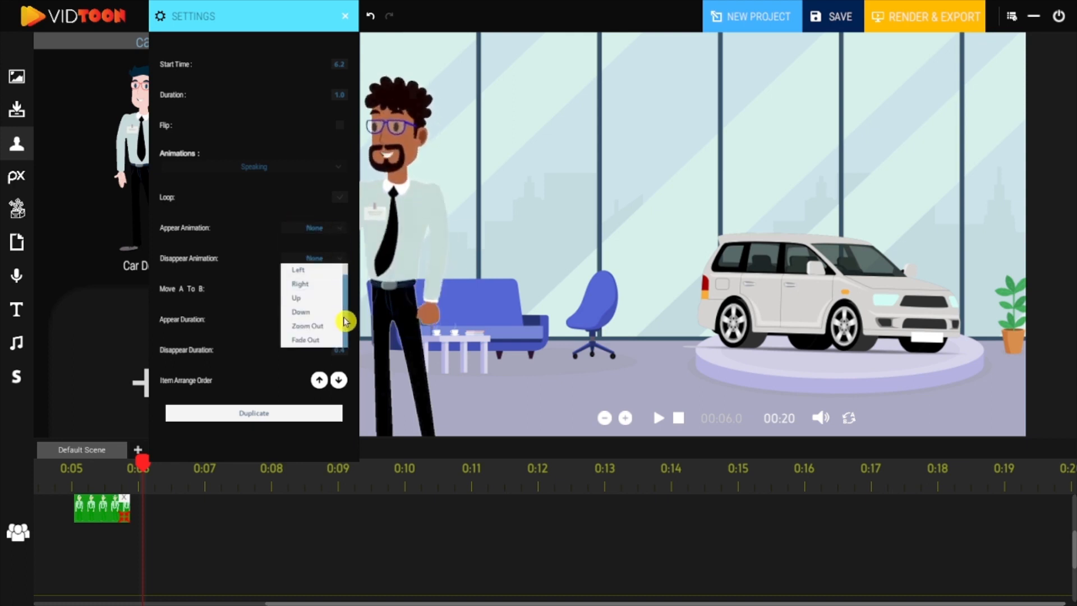
click(263, 237)
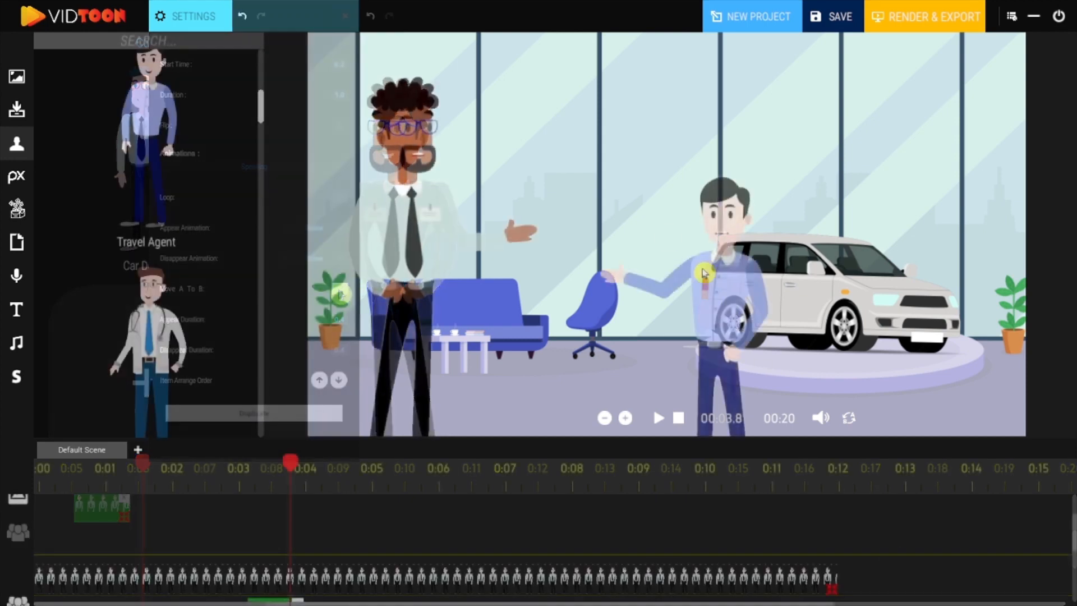
Step: Add a Travel Agent character enlarged beside the dealer in the centre of the scene and play the preview
drag(751, 371, 819, 465)
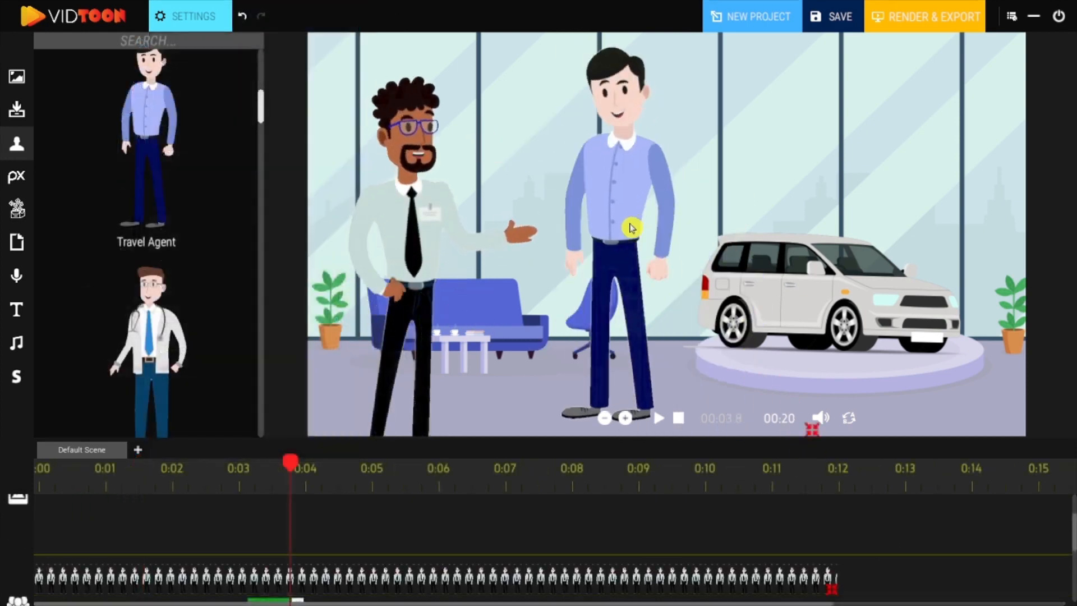
drag(635, 217, 635, 263)
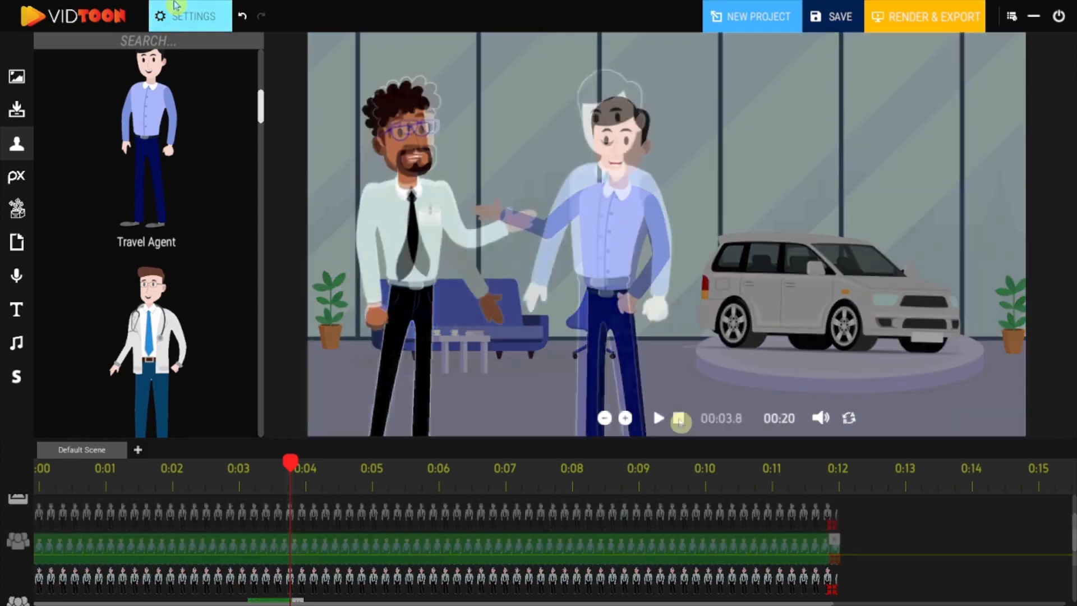
click(658, 417)
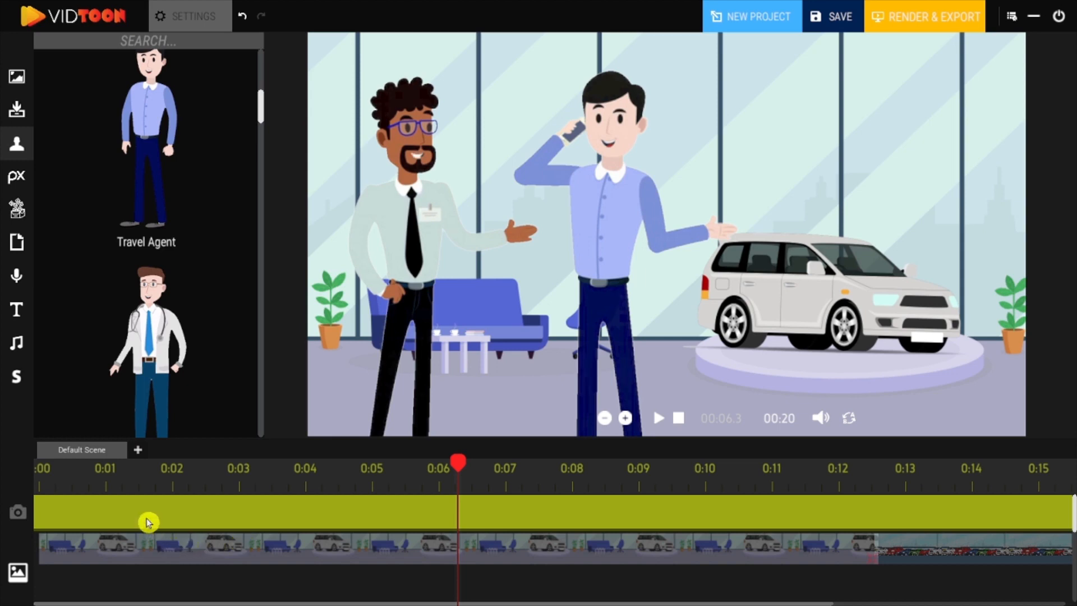
Step: Add a camera clip from 0:02 to about 0:04 framing the two characters more closely, and preview it
click(149, 524)
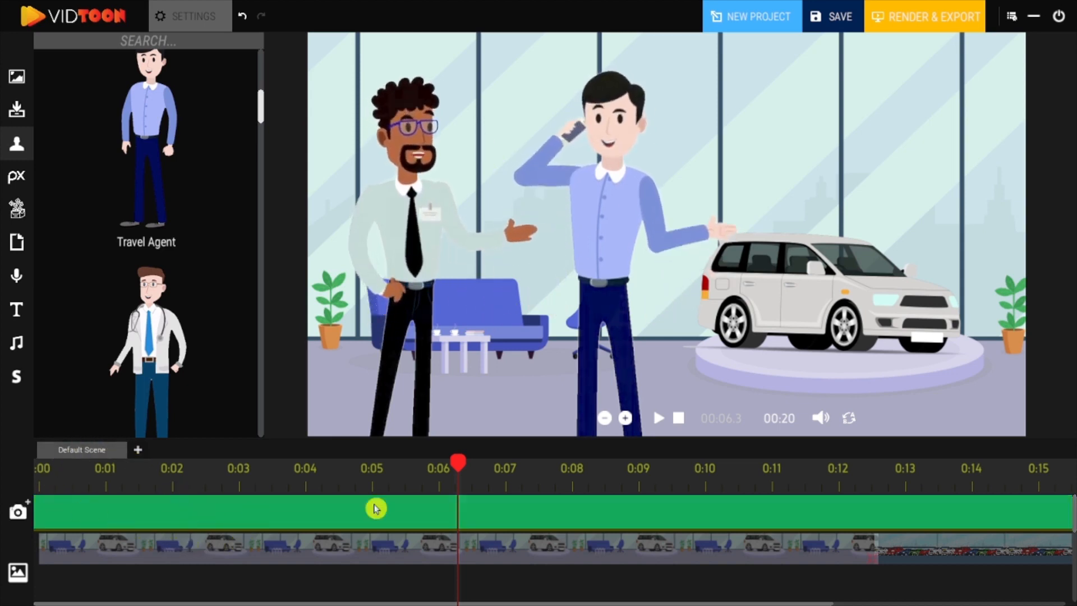
drag(455, 468, 172, 481)
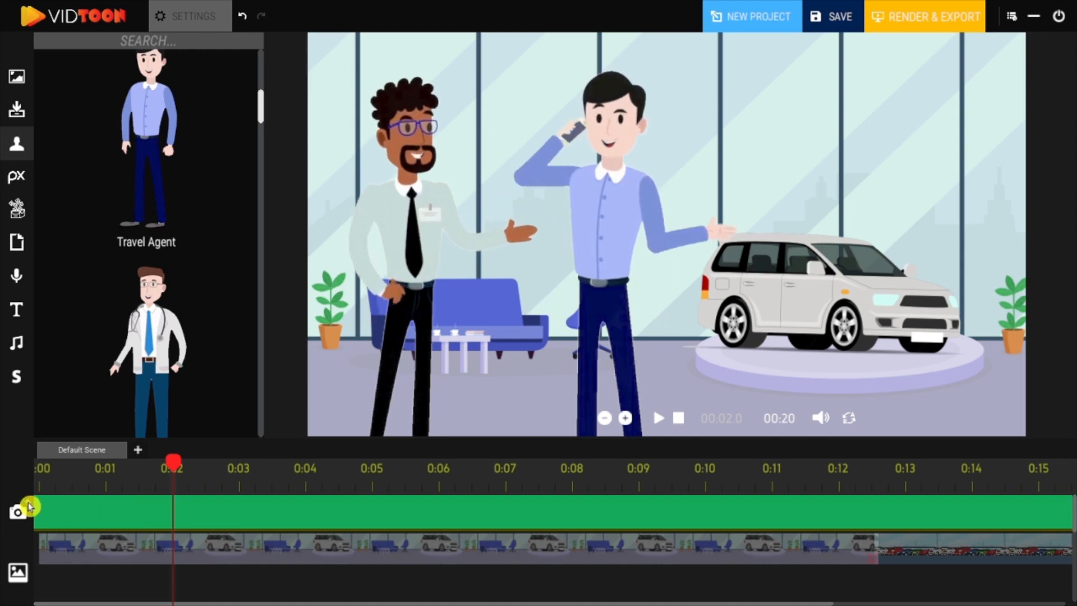
click(28, 505)
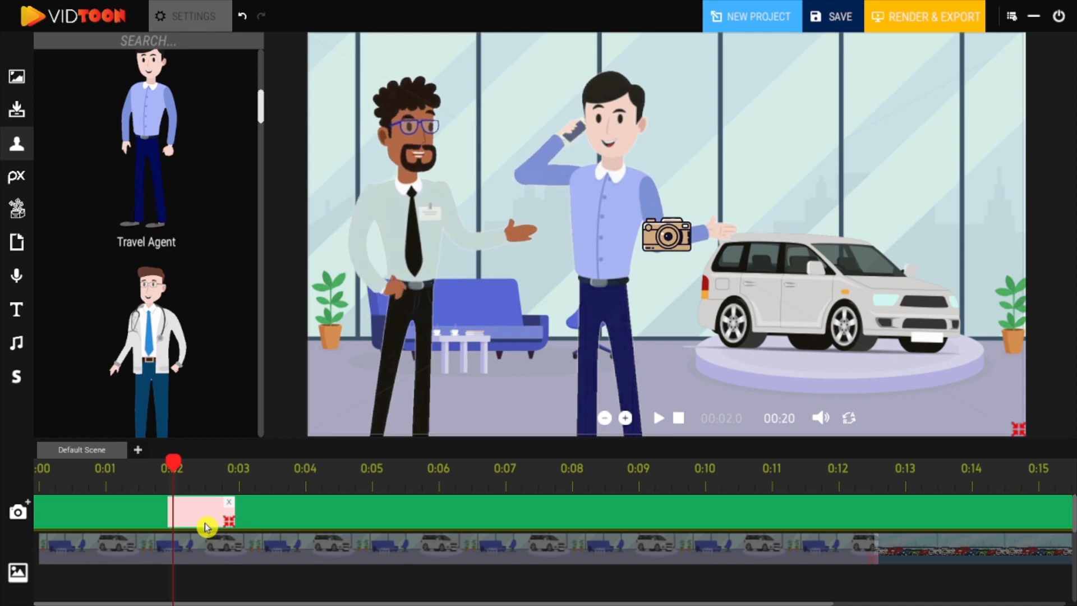
drag(223, 526, 306, 520)
drag(982, 420, 723, 306)
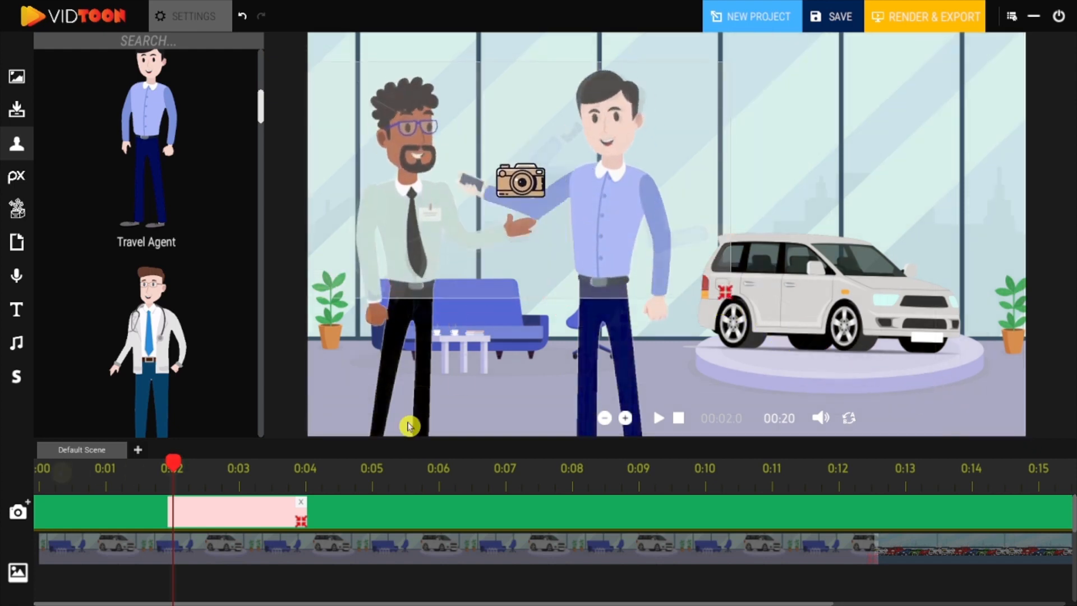
click(658, 418)
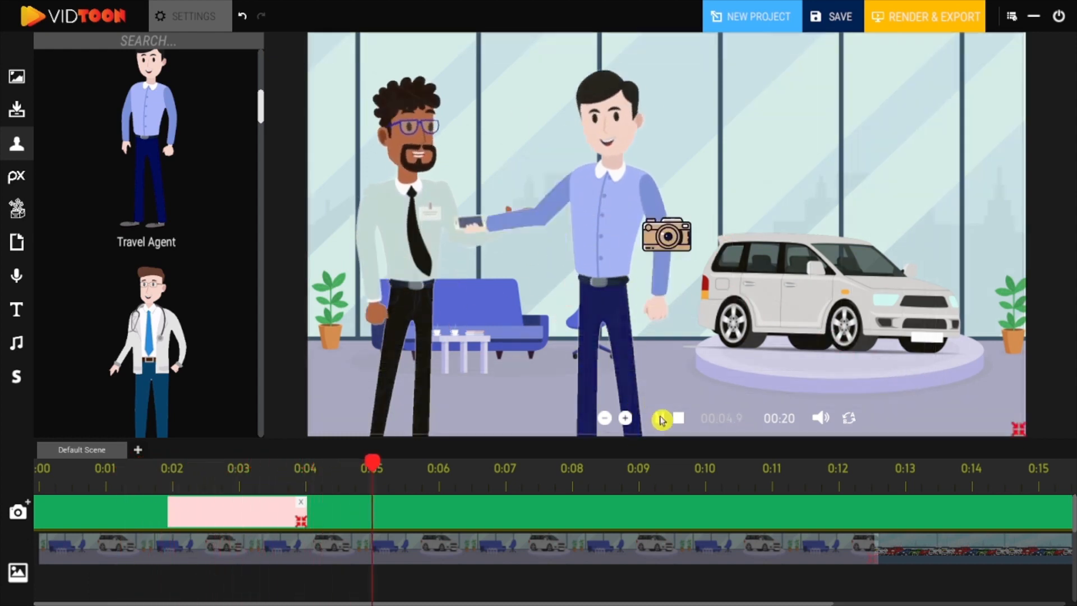
click(662, 419)
Step: Add a second camera clip from 0:04 to about 0:06 and preview the animation
drag(377, 466, 307, 469)
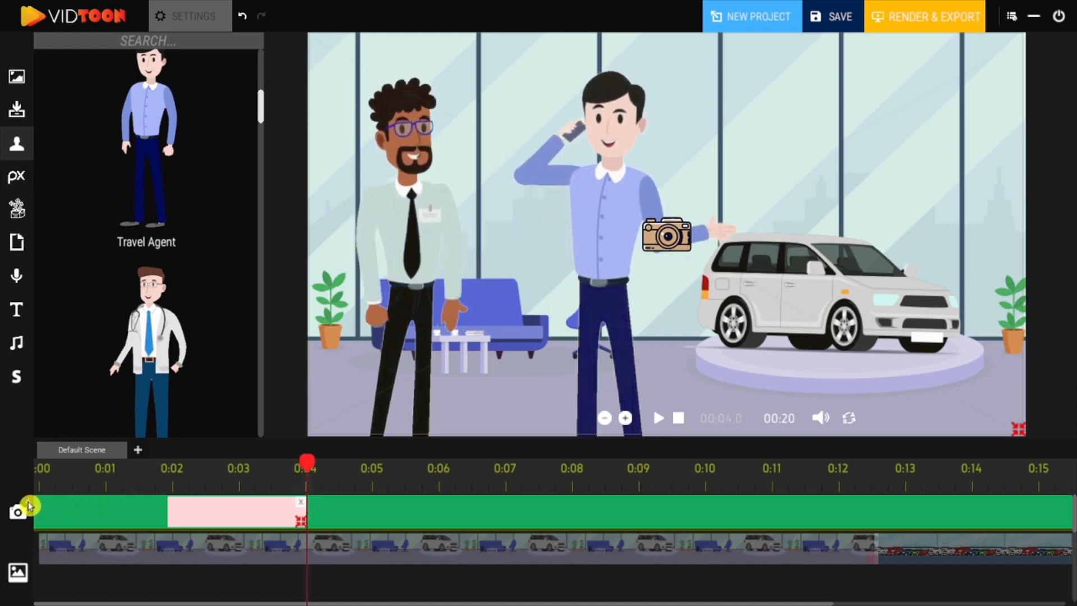
click(29, 505)
drag(365, 524, 443, 524)
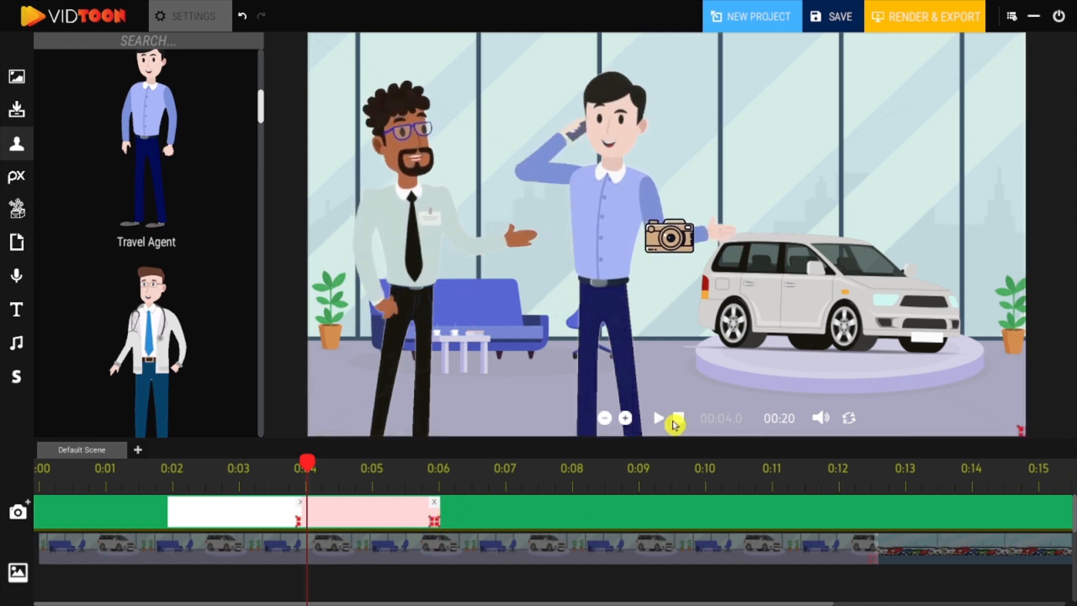
click(659, 420)
click(679, 418)
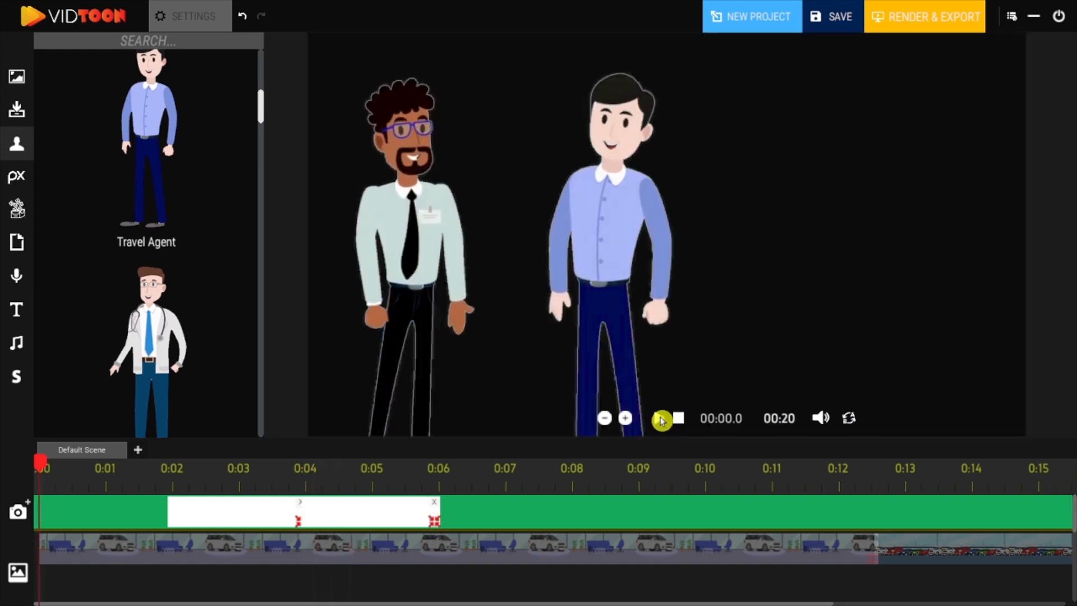
Step: Preview the animation and download the question-mark warning-signs picture from a Pixabay image search for question
click(659, 420)
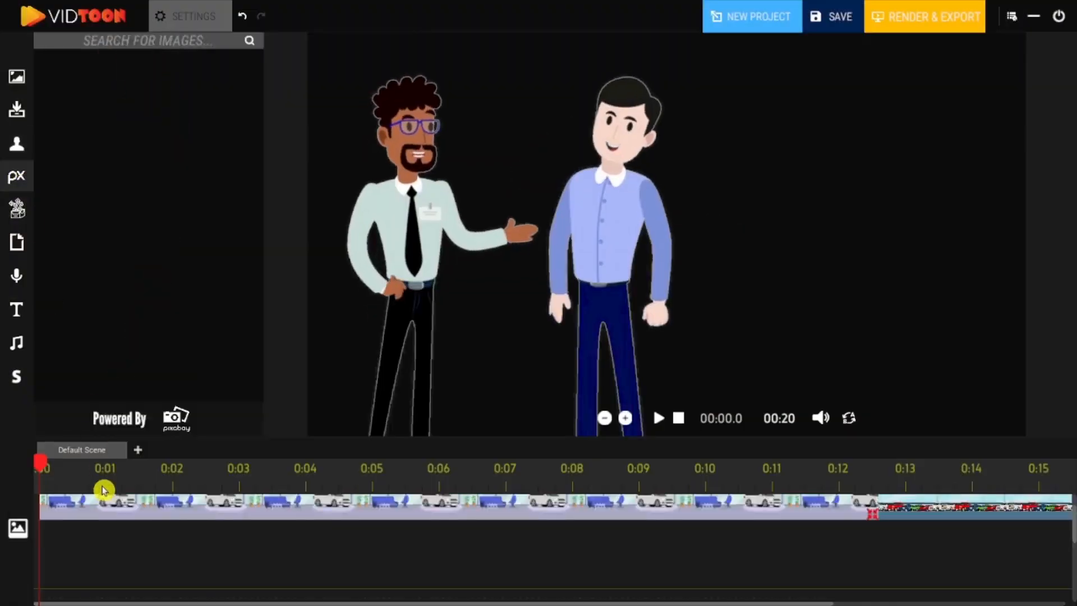
click(116, 471)
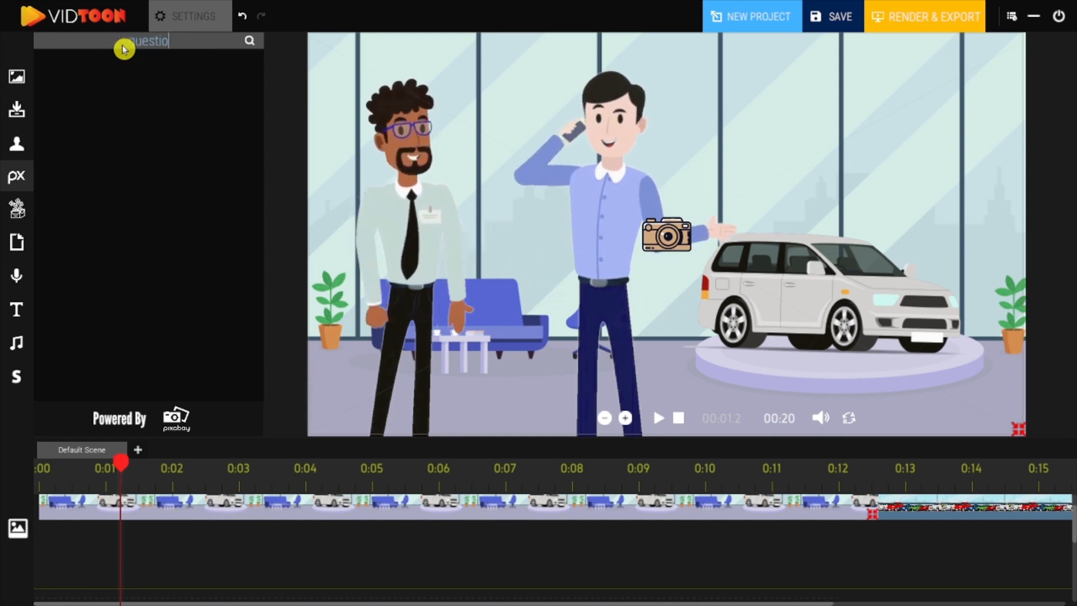
click(252, 42)
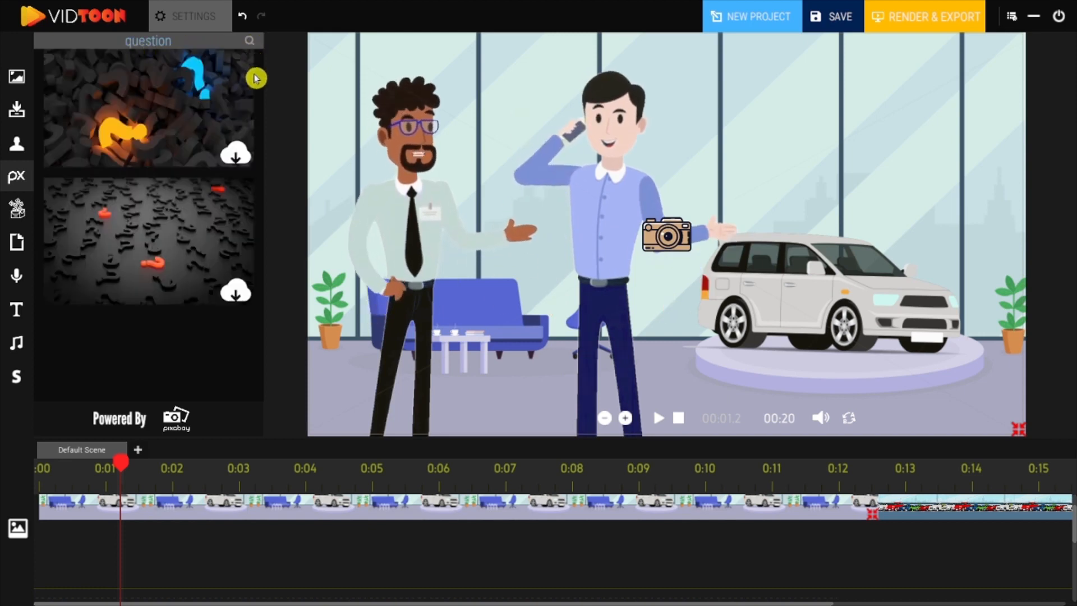
drag(263, 120, 261, 350)
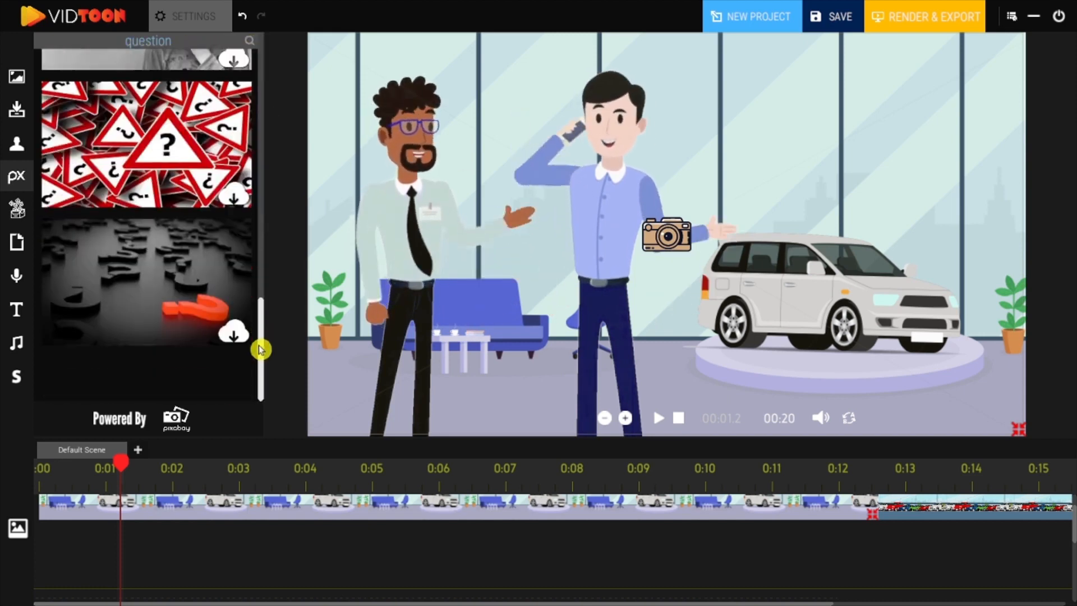
click(233, 195)
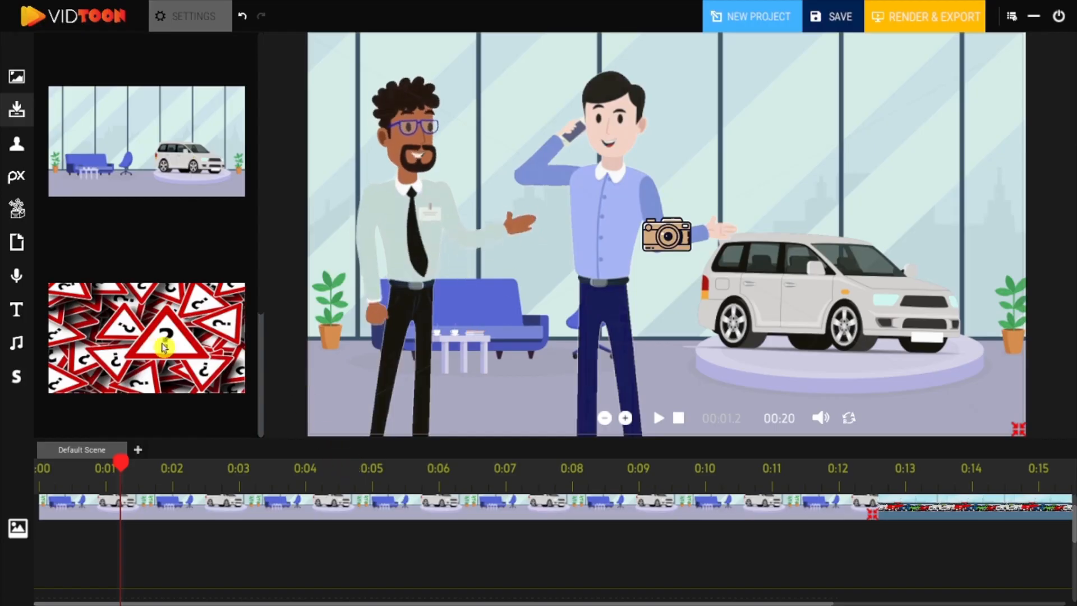
click(168, 354)
drag(750, 215, 810, 148)
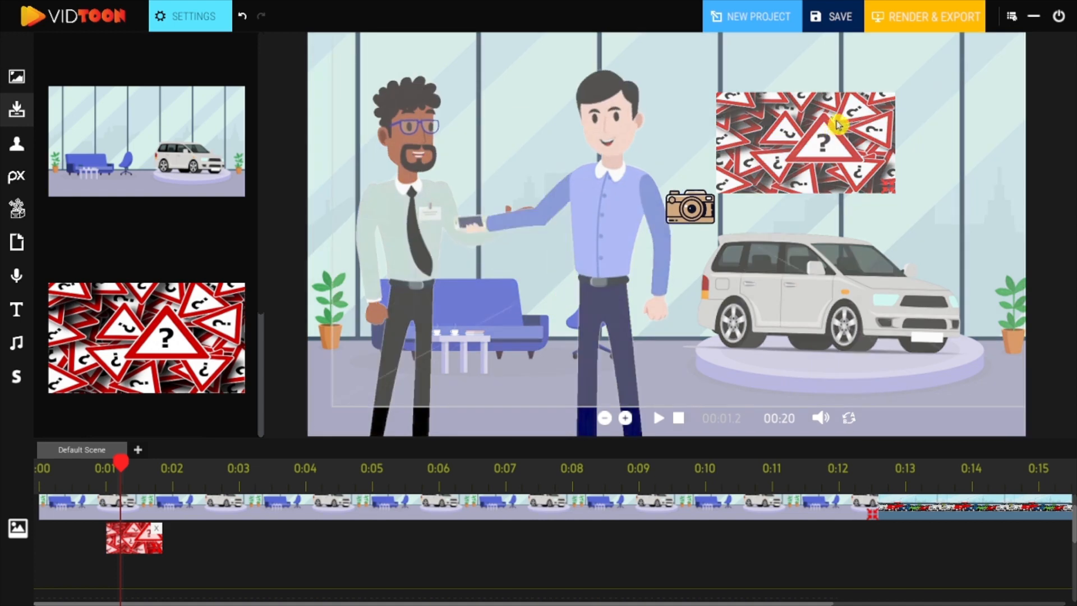
click(195, 18)
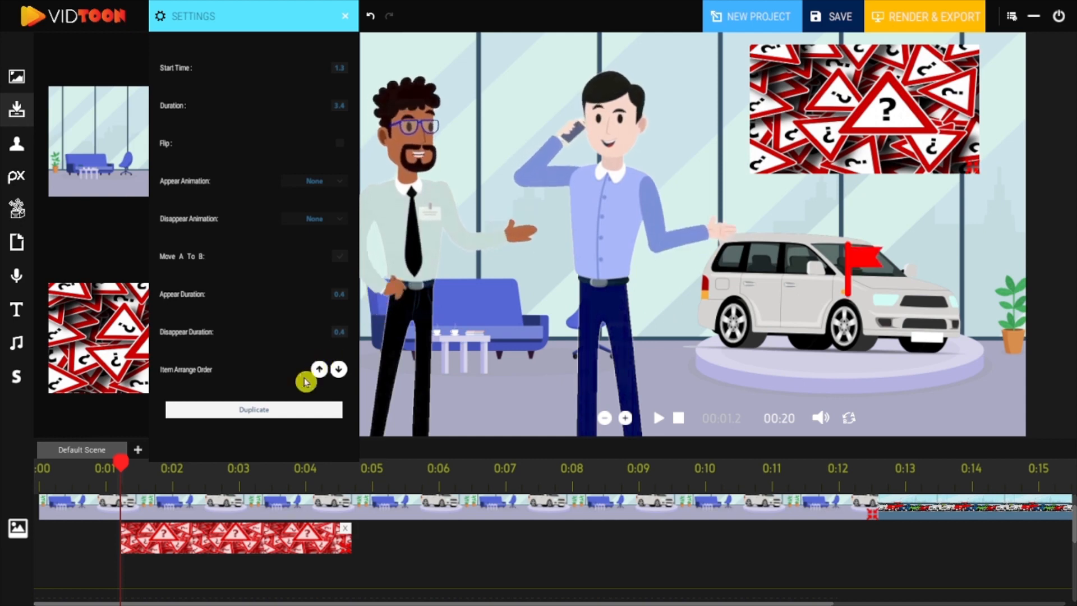
click(272, 412)
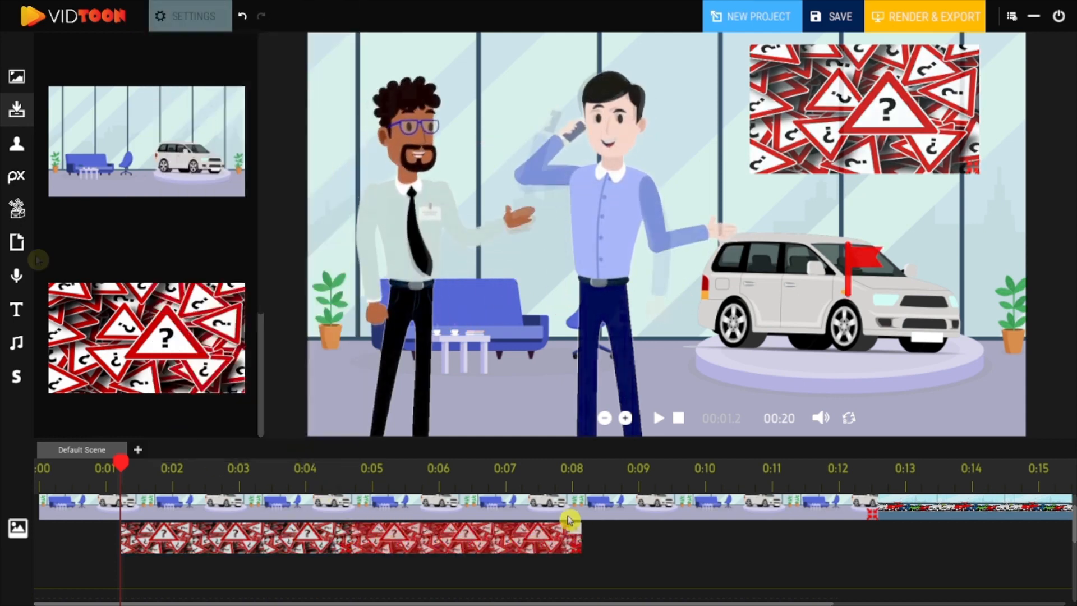
key(Delete)
Step: Search the icon library for Money, add the money icon beside the customer's head, and stretch its clip along the timeline
click(16, 208)
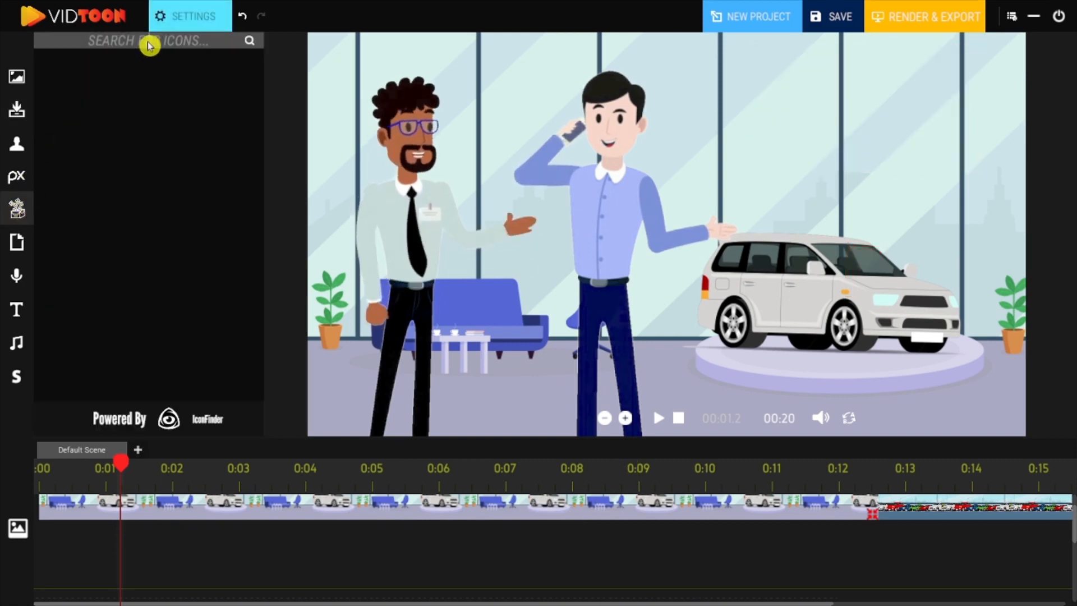
click(149, 45)
text(Money)
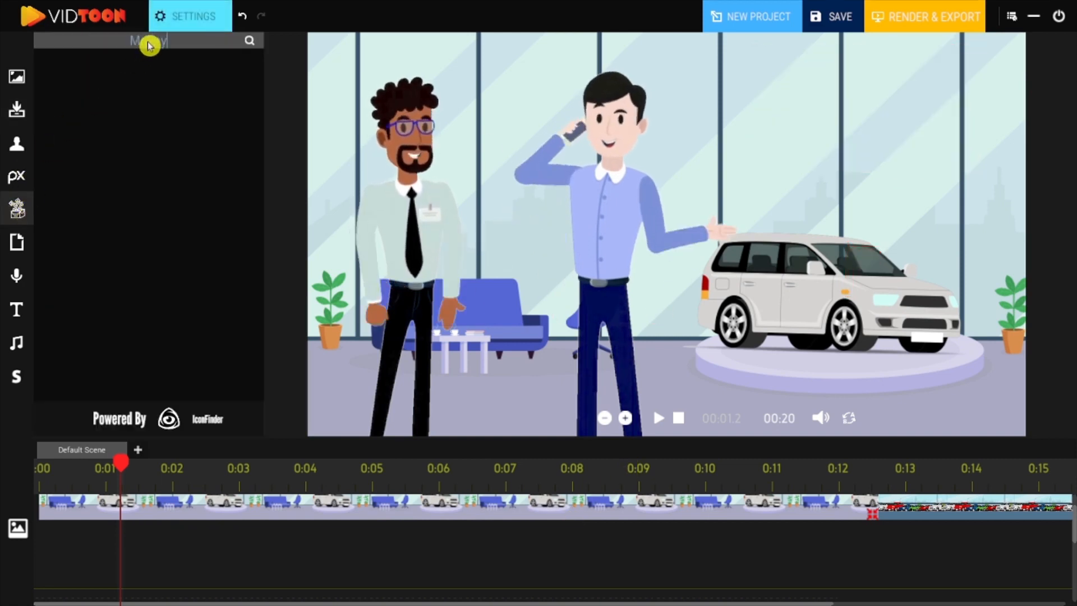
key(Return)
drag(263, 176, 264, 79)
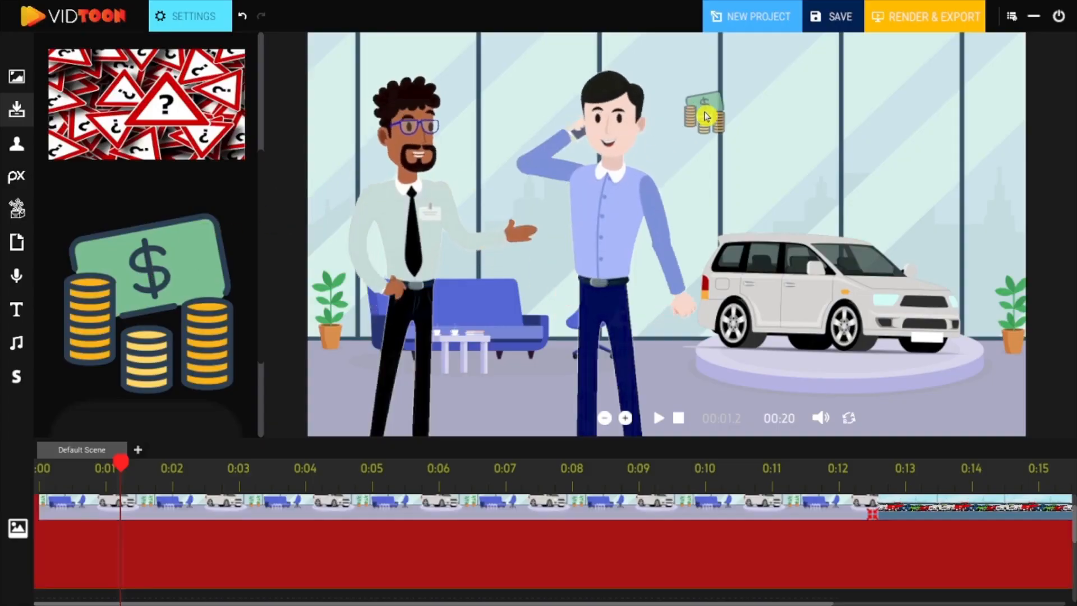
drag(158, 548, 575, 540)
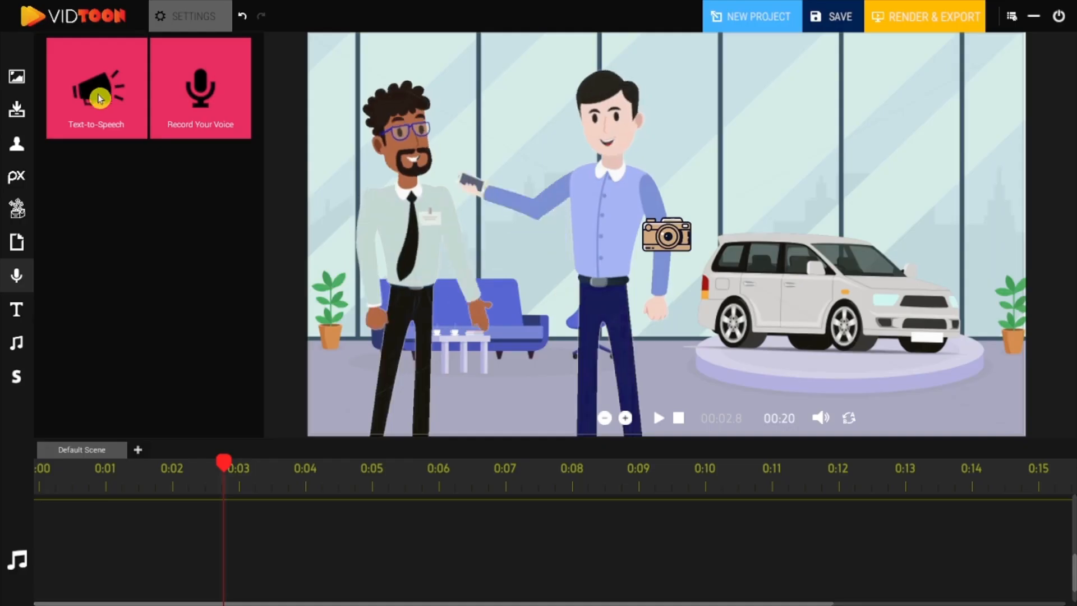
Step: Add a Text-to-Speech clip to the audio track spanning about 0:02 to 0:08
drag(177, 201, 412, 605)
drag(239, 531, 555, 521)
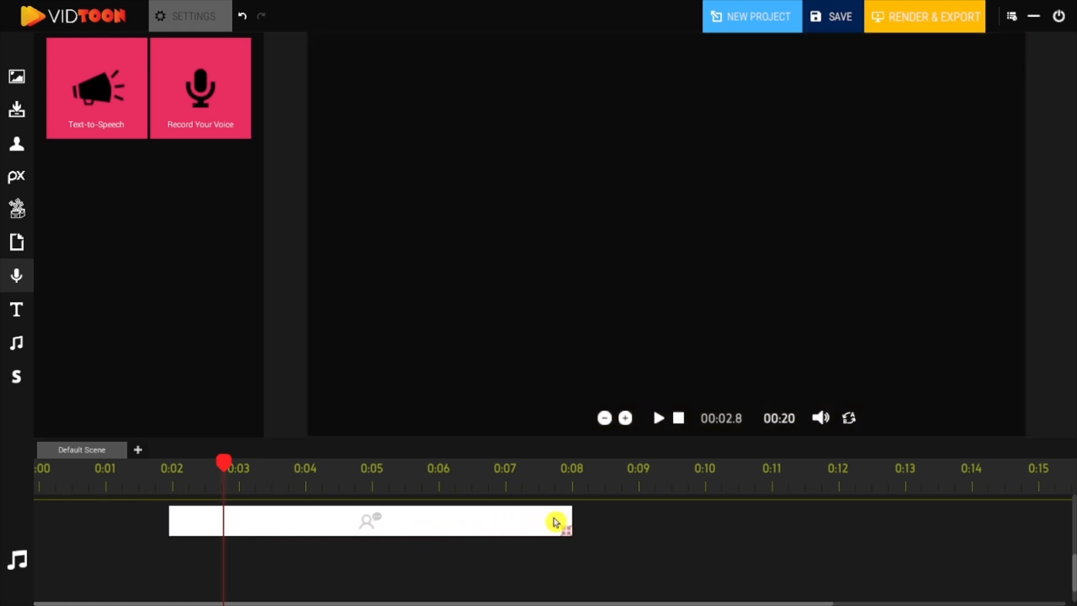
click(483, 522)
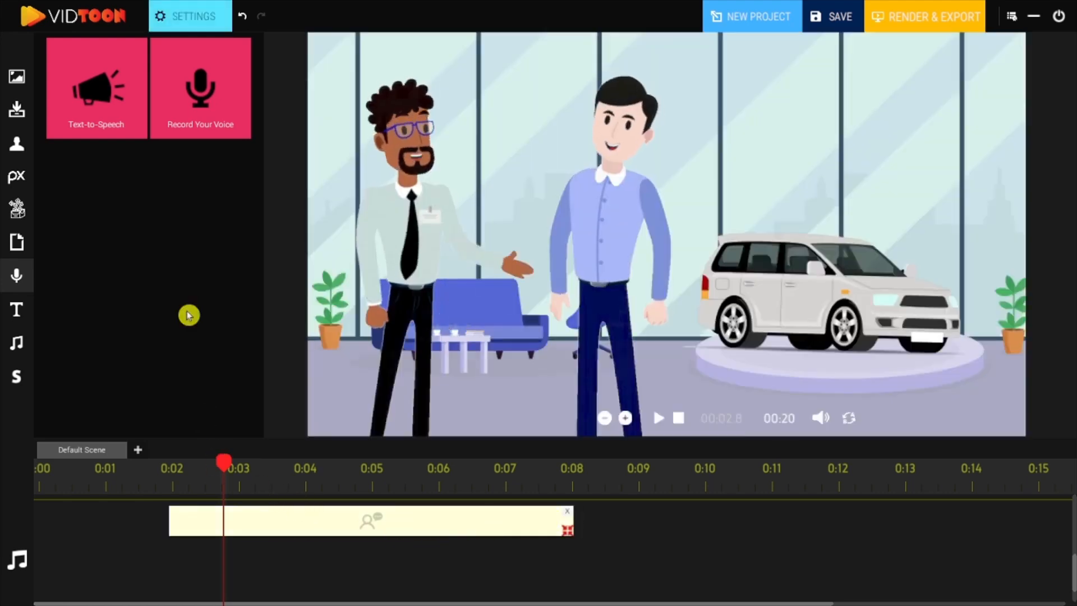
Step: Set the speech voice to Microsoft David Desktop and its text to 'Are You looking for a great car'
click(179, 22)
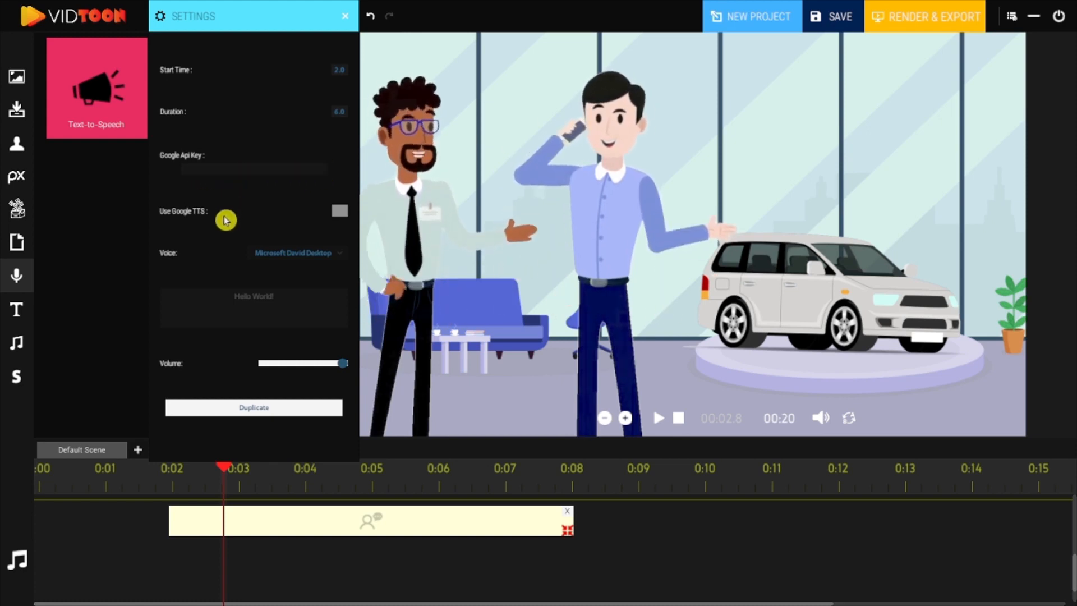
click(316, 260)
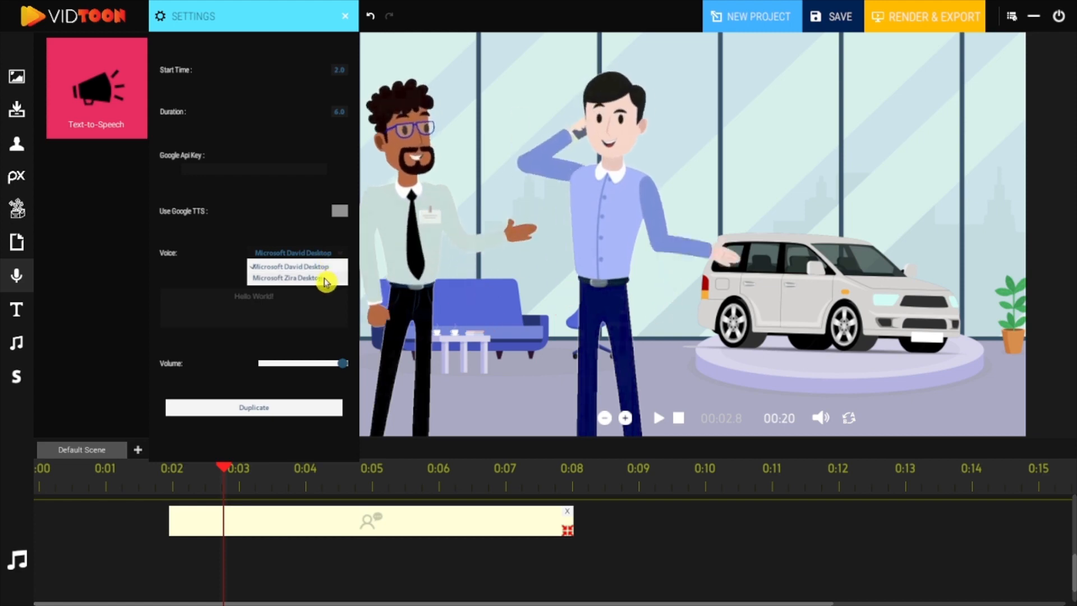
click(324, 278)
click(329, 259)
click(326, 267)
drag(287, 295, 184, 299)
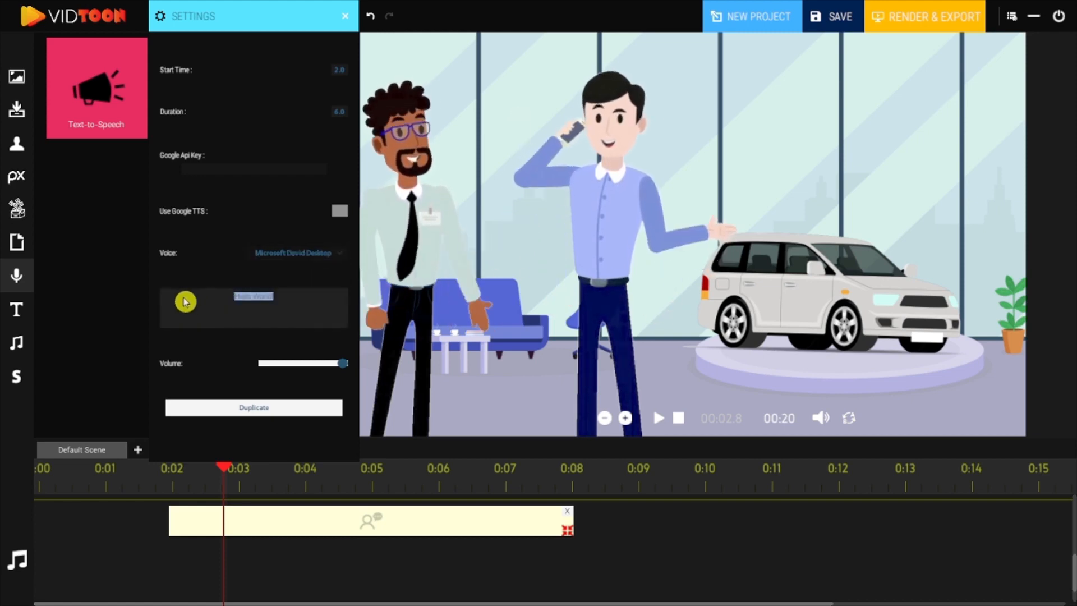
text(Are You looking)
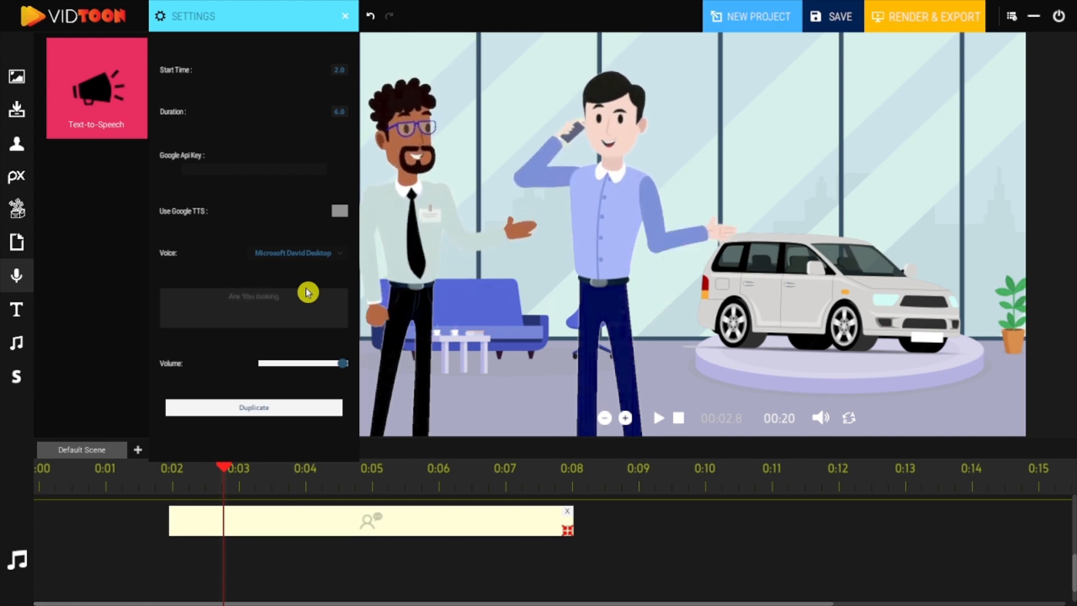
text( for a good car)
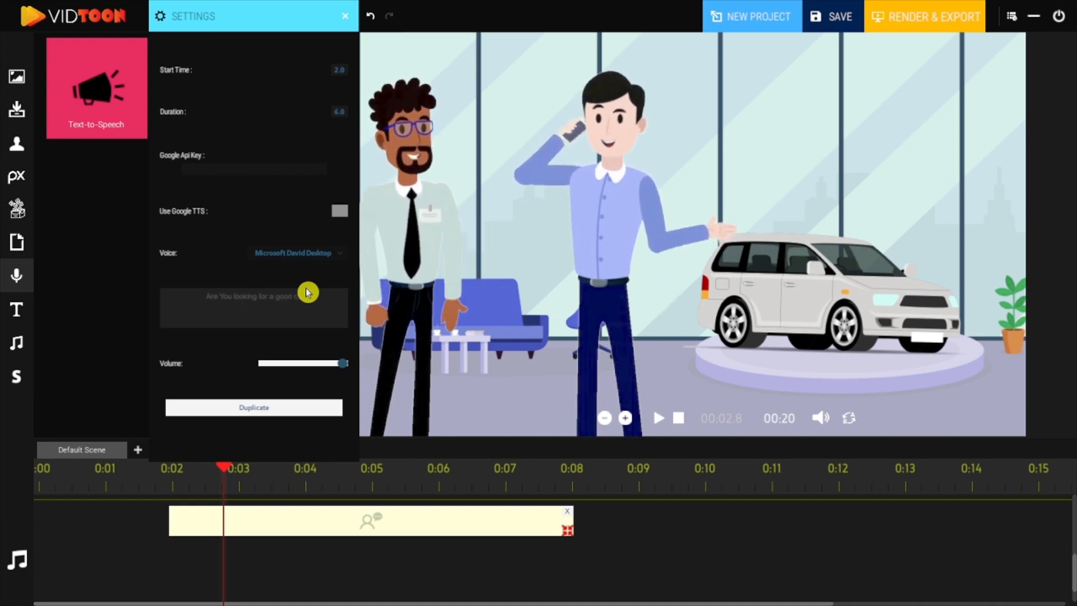
click(465, 313)
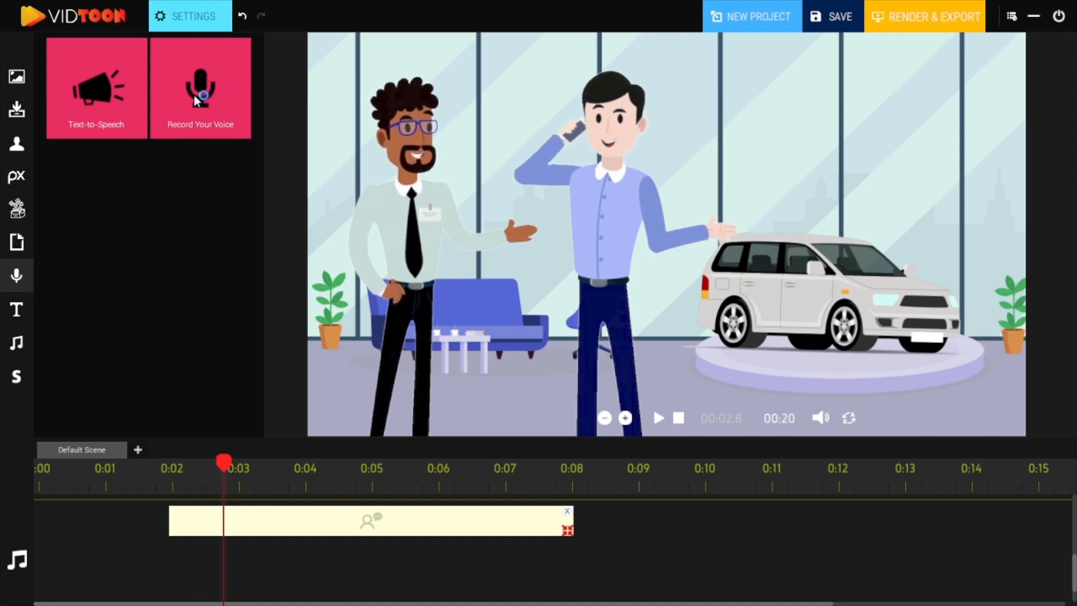
Step: Add a Record Your Voice clip on a second audio track starting about 0:02 and open its recording settings
drag(204, 97, 351, 571)
click(201, 16)
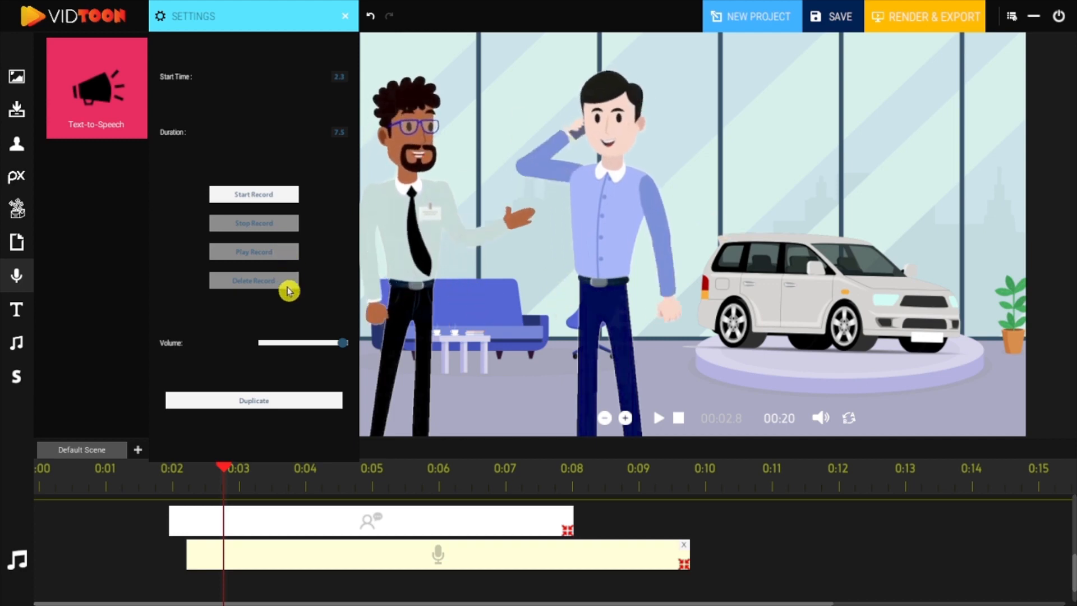
click(345, 24)
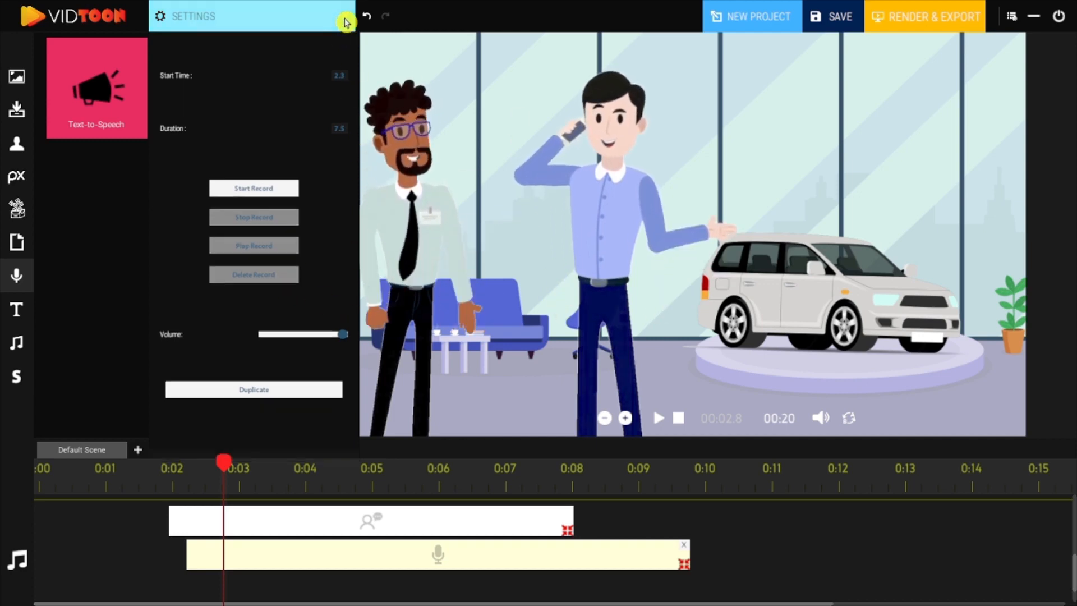
click(685, 563)
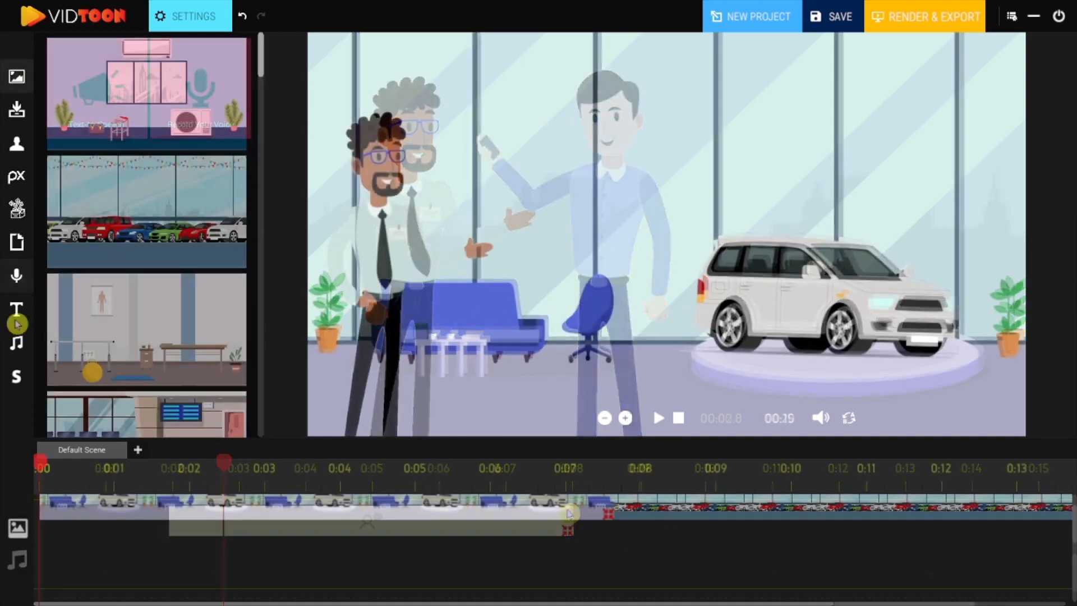
Step: Add a speech-bubble text element from about 0:01, set its text to 'Are you looking', and play the preview
click(16, 309)
drag(1073, 550, 1073, 566)
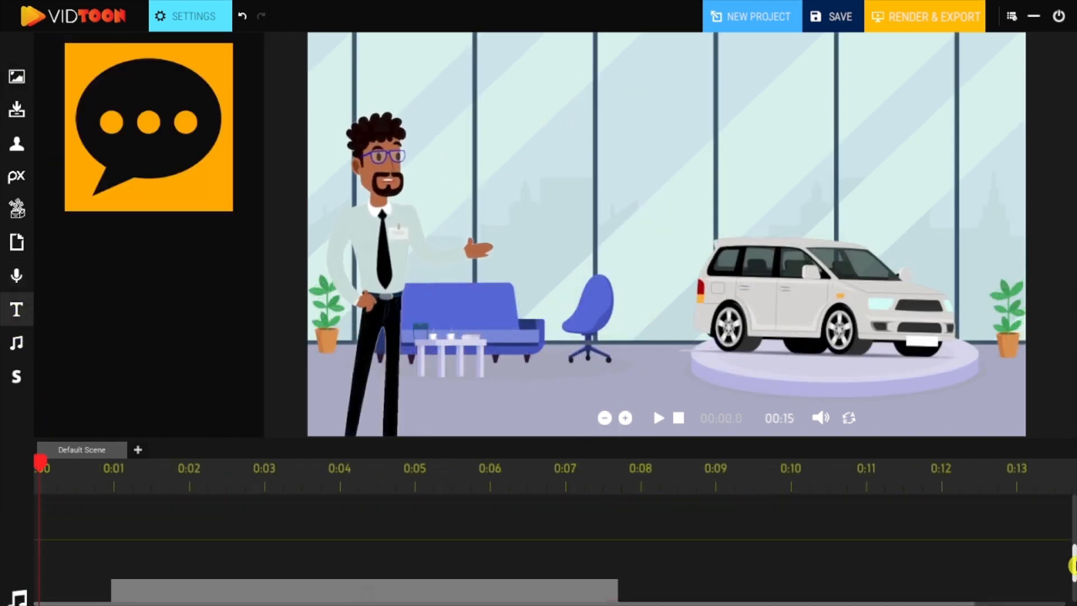
drag(107, 161, 221, 533)
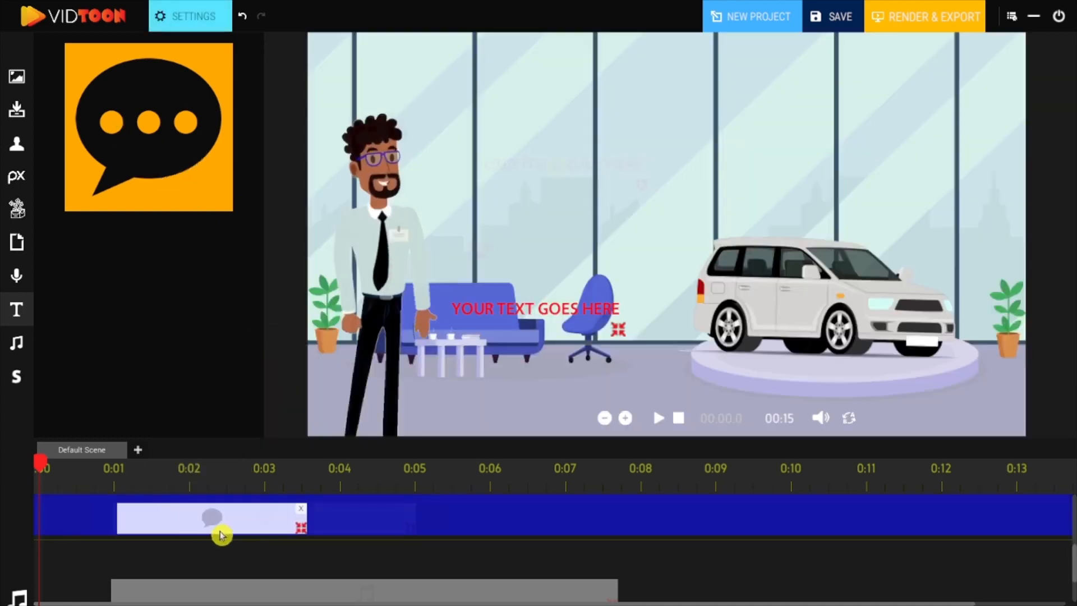
click(200, 17)
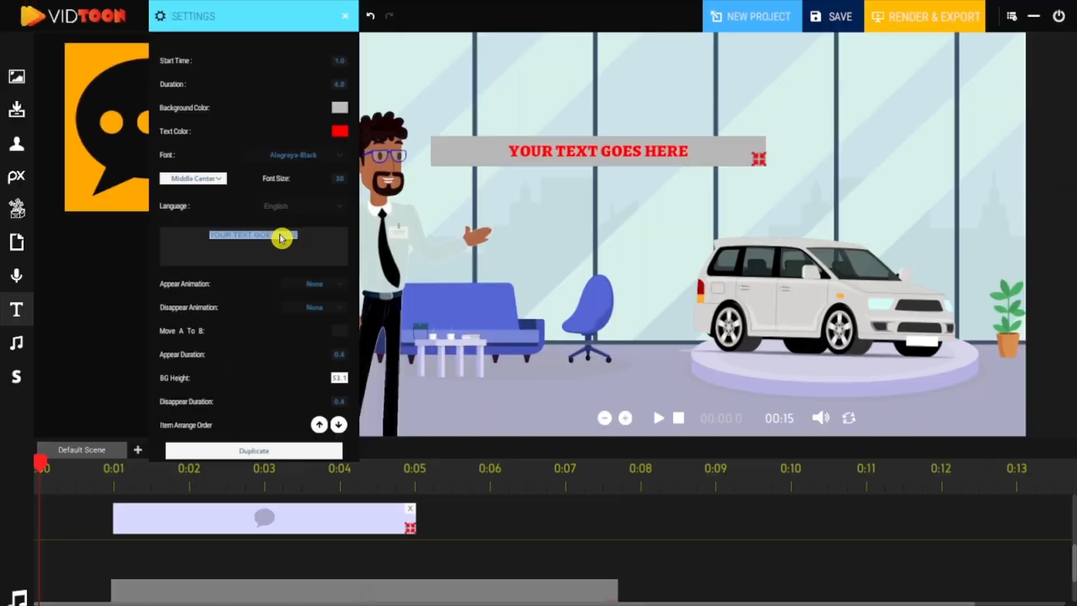
text(Are you looking)
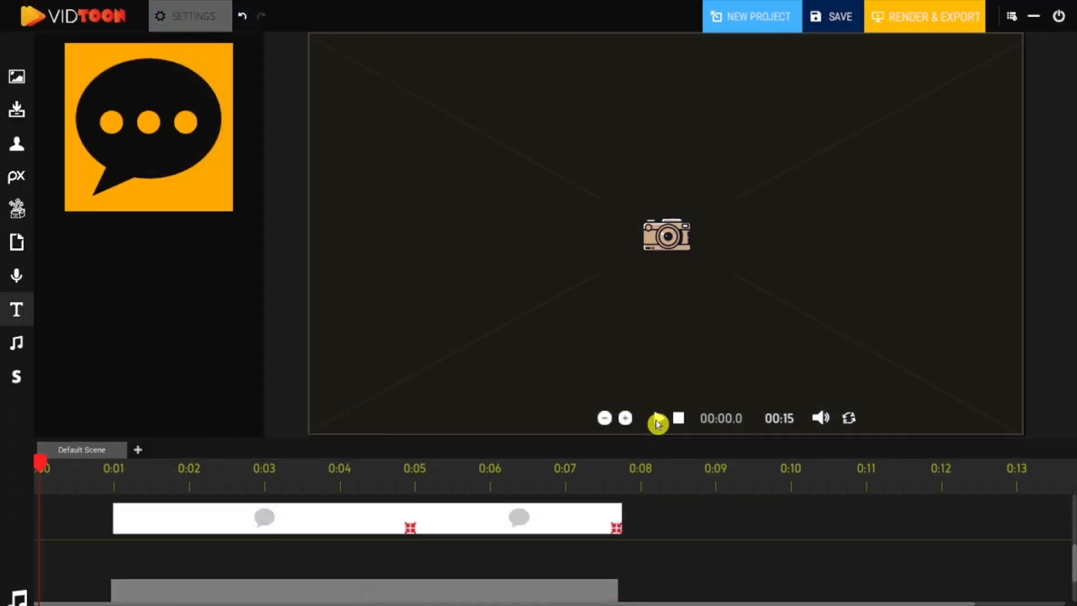
click(657, 420)
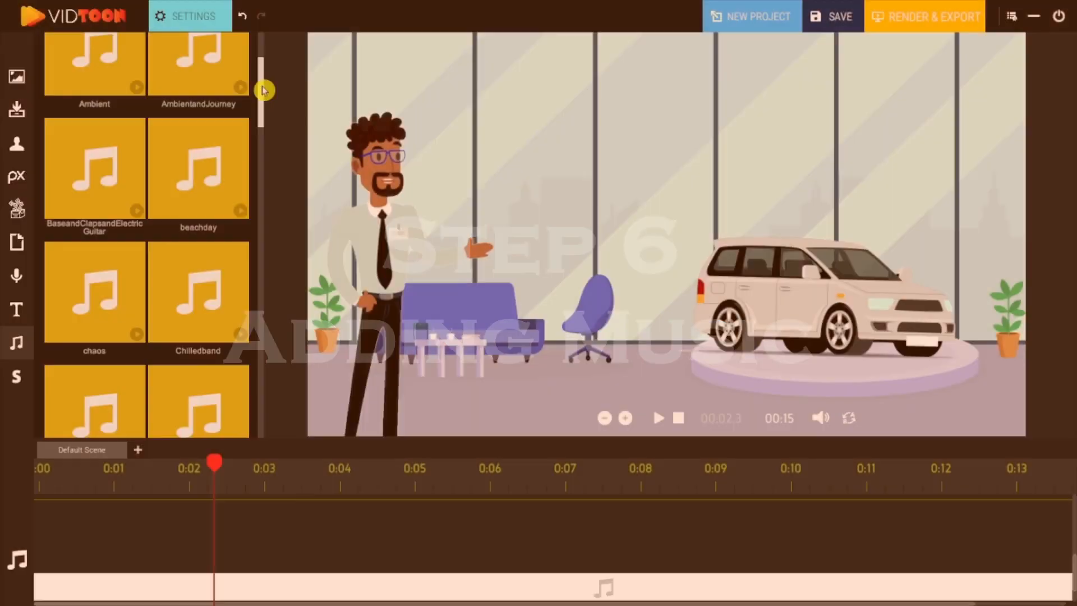
Step: Add a music track from the library to the timeline and stretch it across the whole video
drag(264, 90, 261, 175)
drag(261, 175, 262, 187)
drag(199, 406, 41, 544)
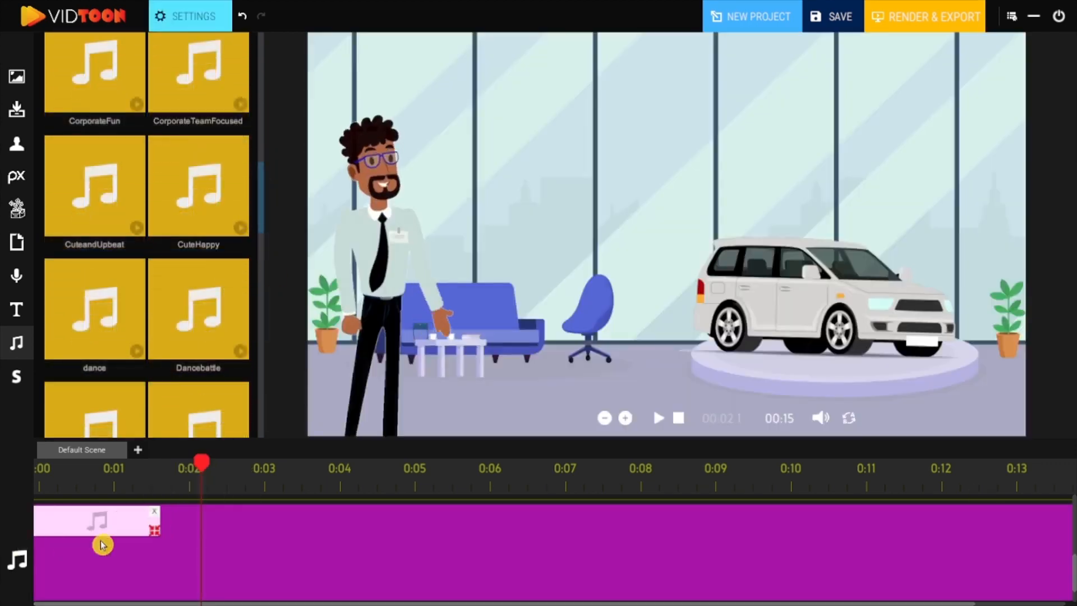
drag(256, 533, 983, 534)
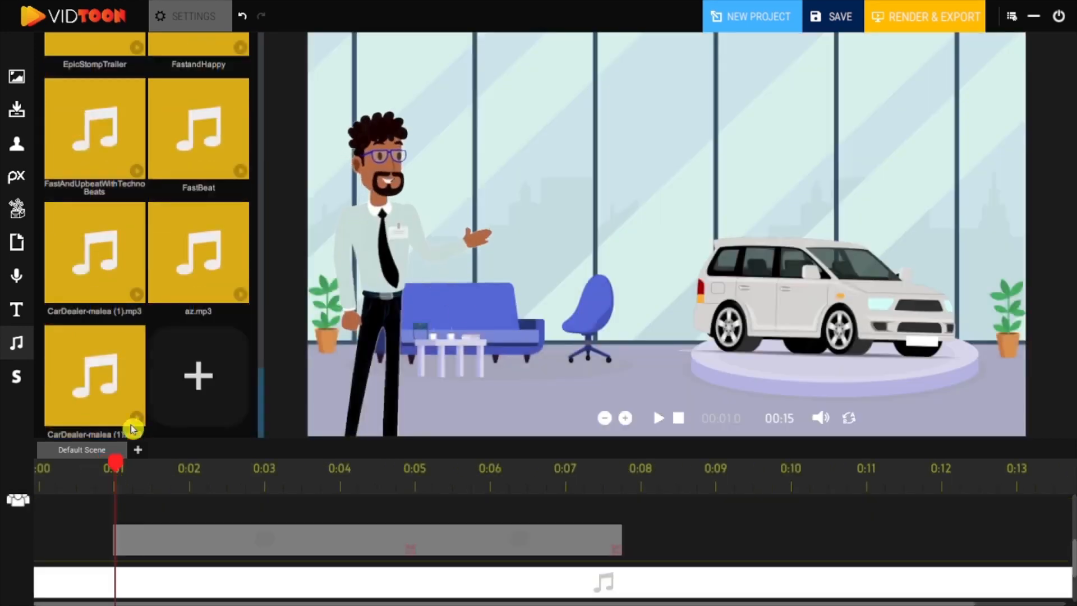
Step: Lower the music clip's volume to about half
click(195, 384)
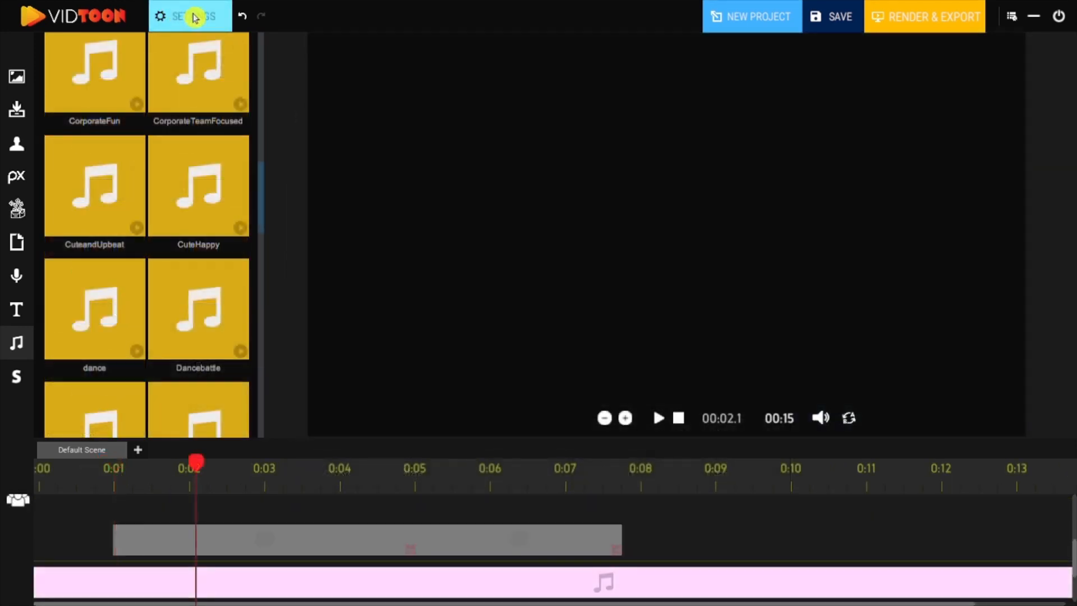
drag(346, 315, 296, 317)
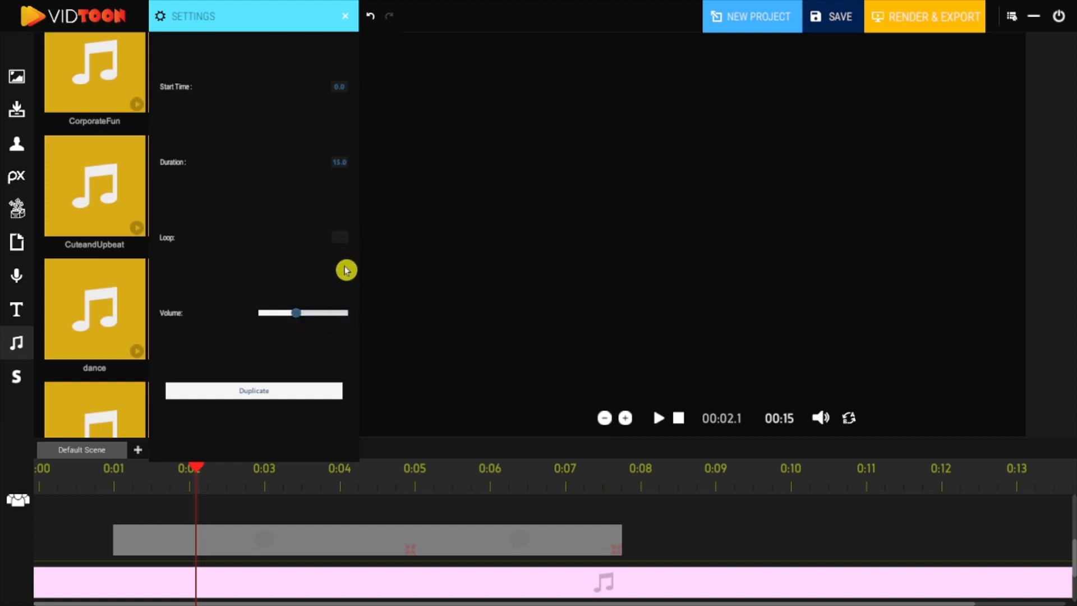
click(349, 17)
Step: Preview the video with its music and return the playhead to about 0:01
click(678, 418)
click(660, 419)
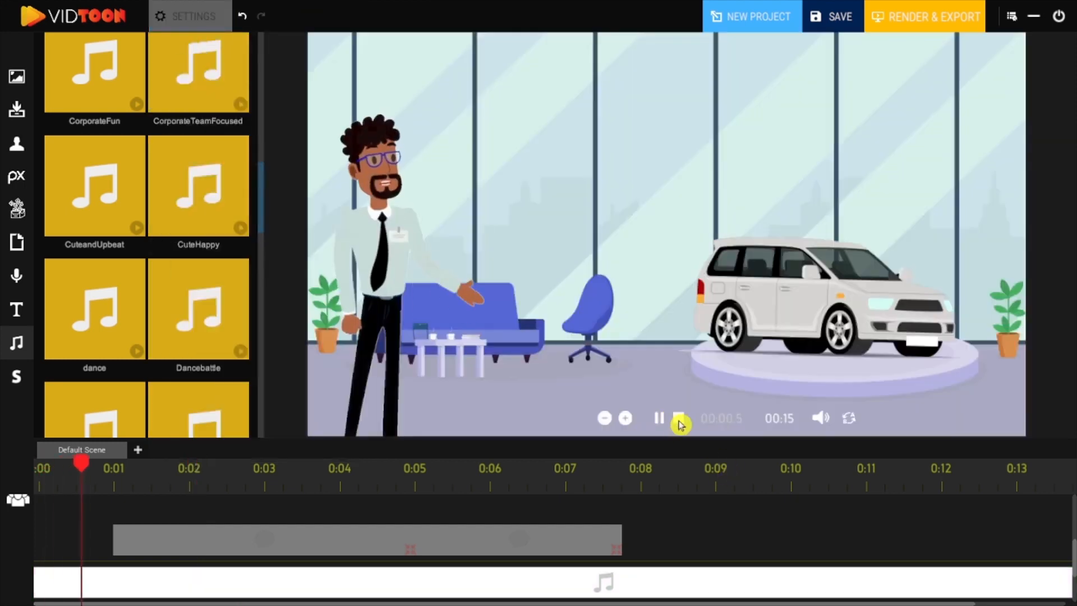
click(679, 418)
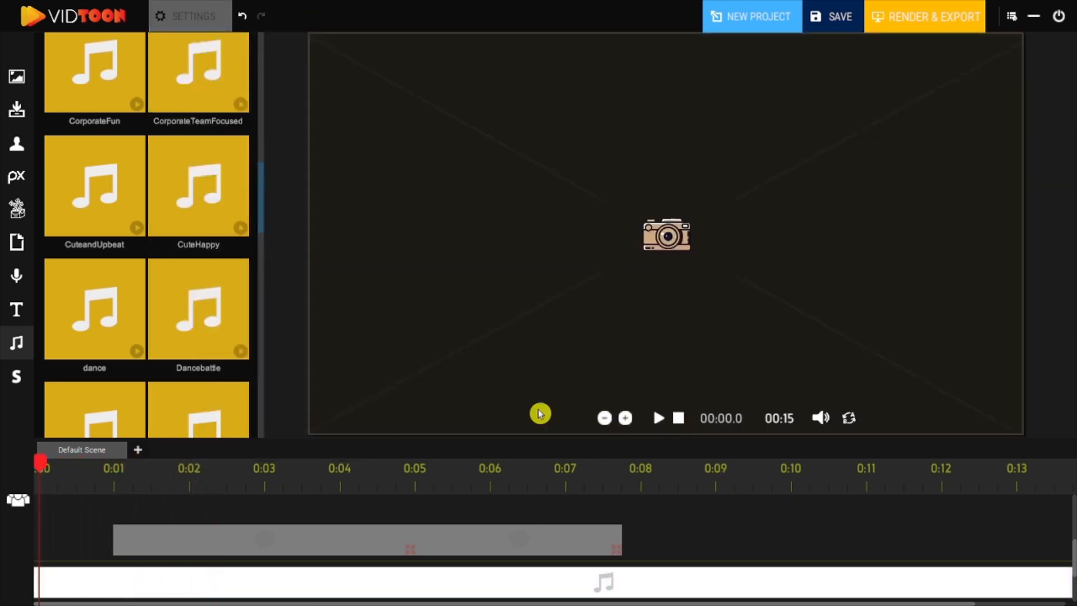
drag(264, 211, 250, 429)
click(108, 486)
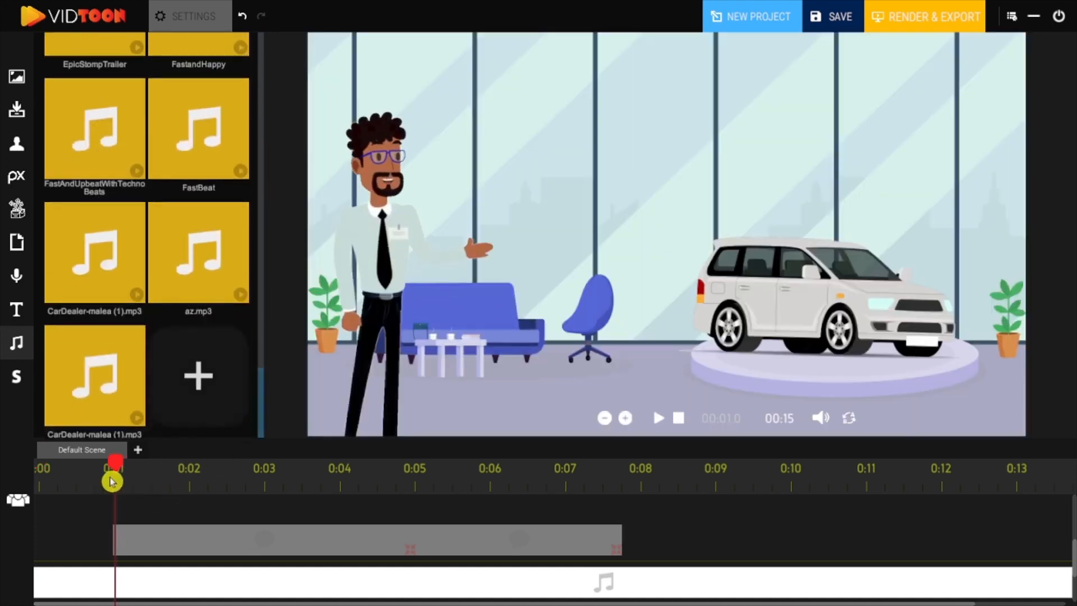
Step: Import the voiceover file 'CarDealer-malea (1).mp3' from the Desktop into the audio library
click(198, 379)
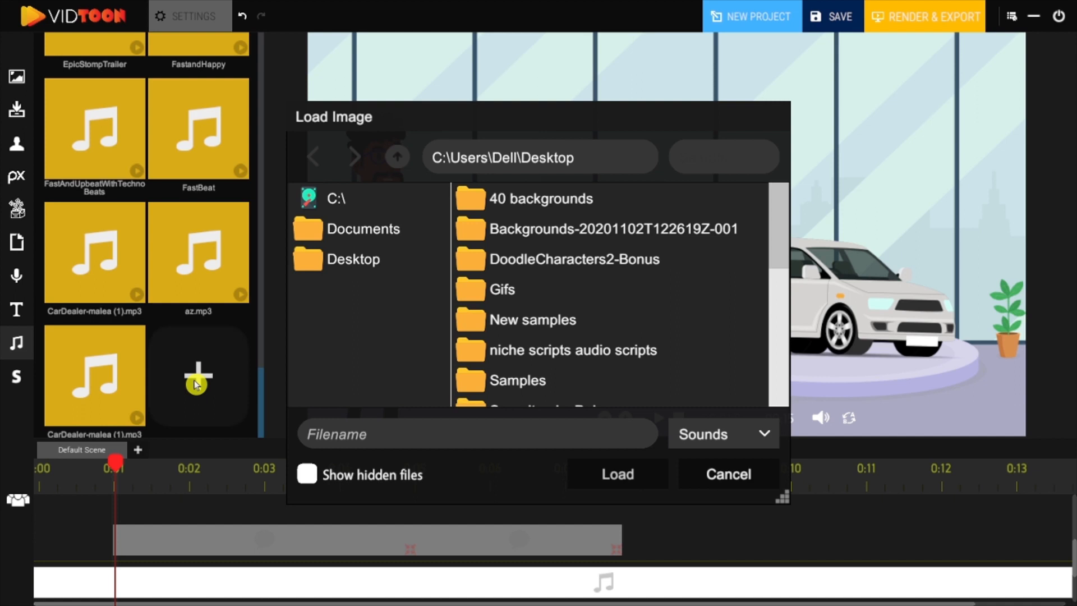
scroll(606, 303, down, 5)
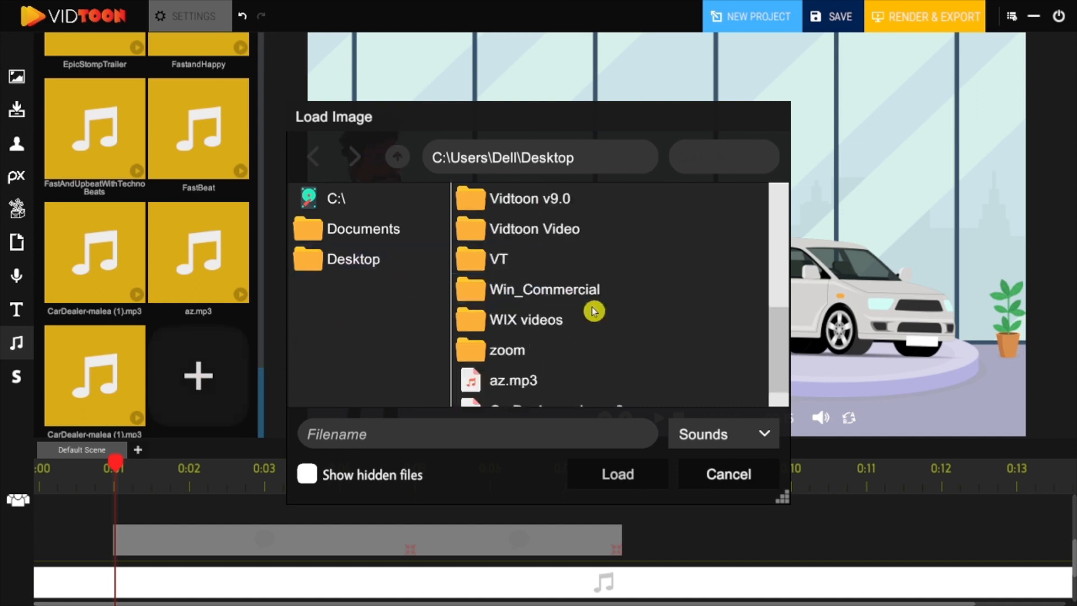
click(587, 396)
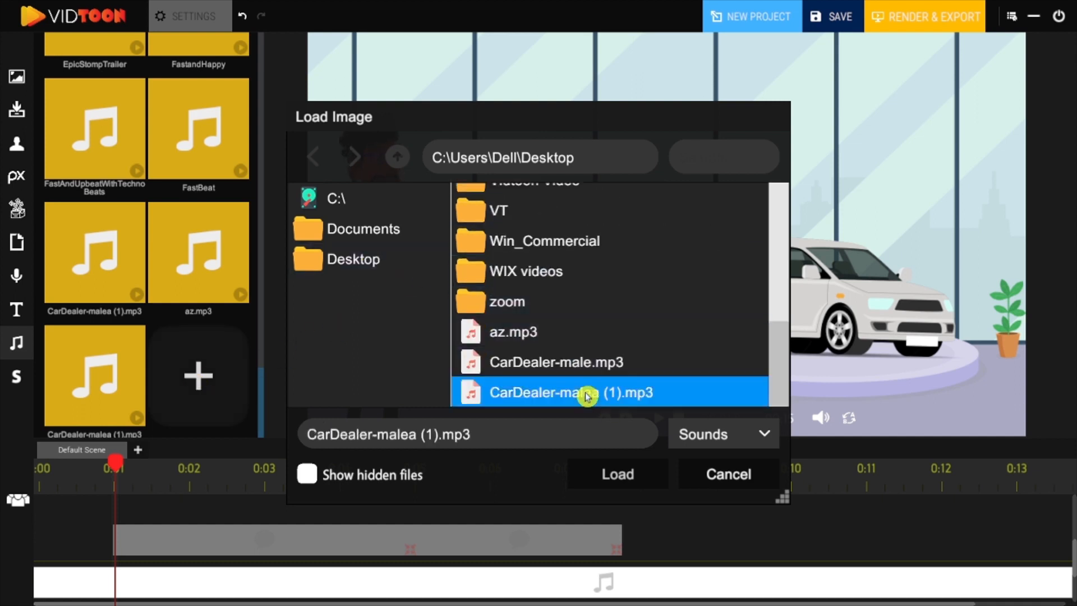
click(629, 464)
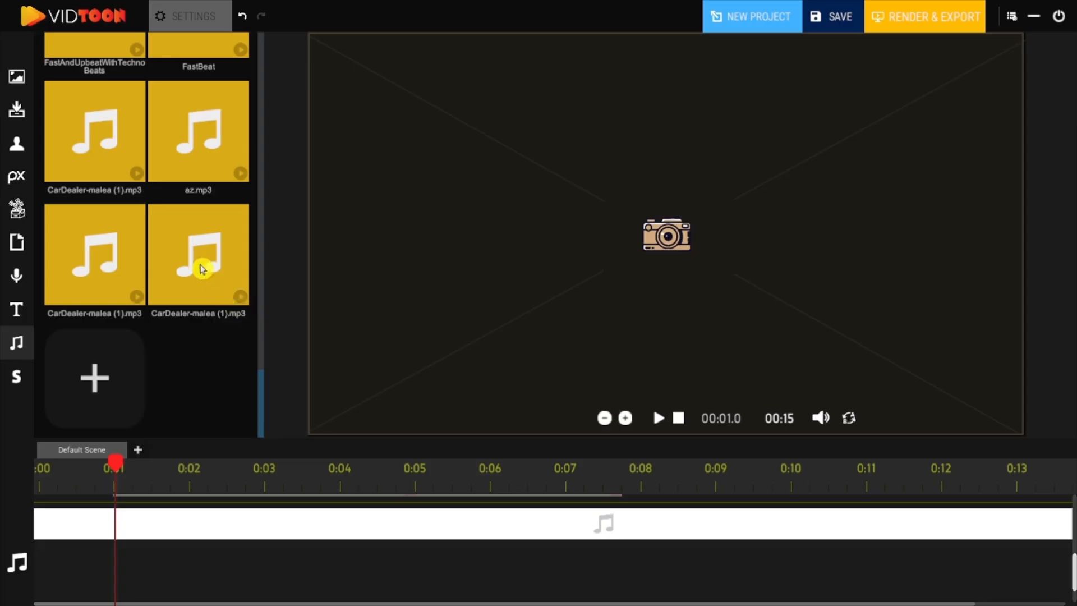
Step: Place the imported voiceover on the timeline starting at about 0:01 and play the preview
drag(224, 449, 176, 565)
click(215, 11)
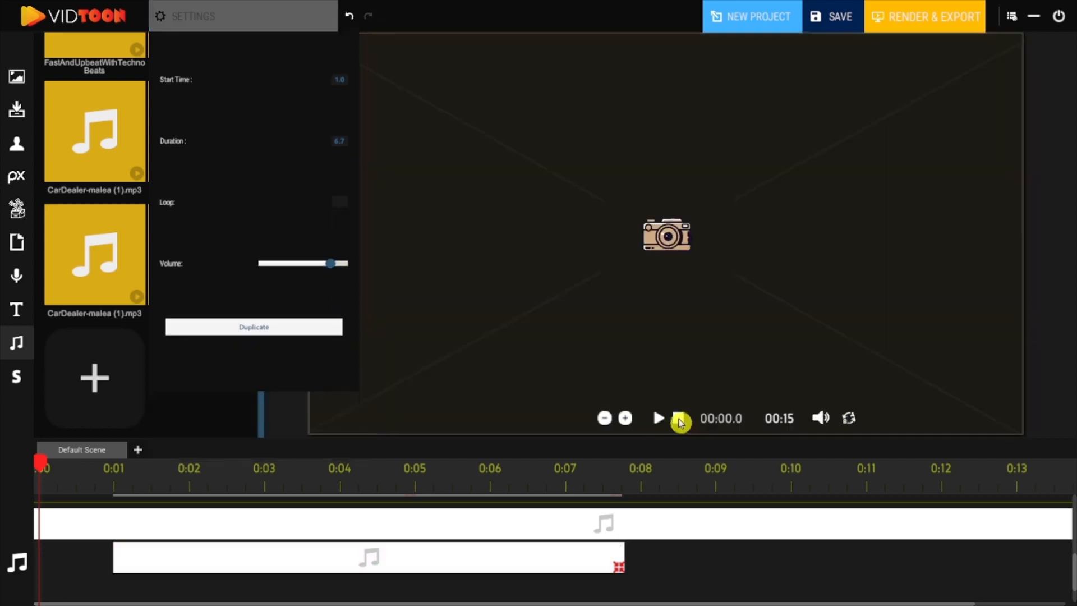
click(660, 418)
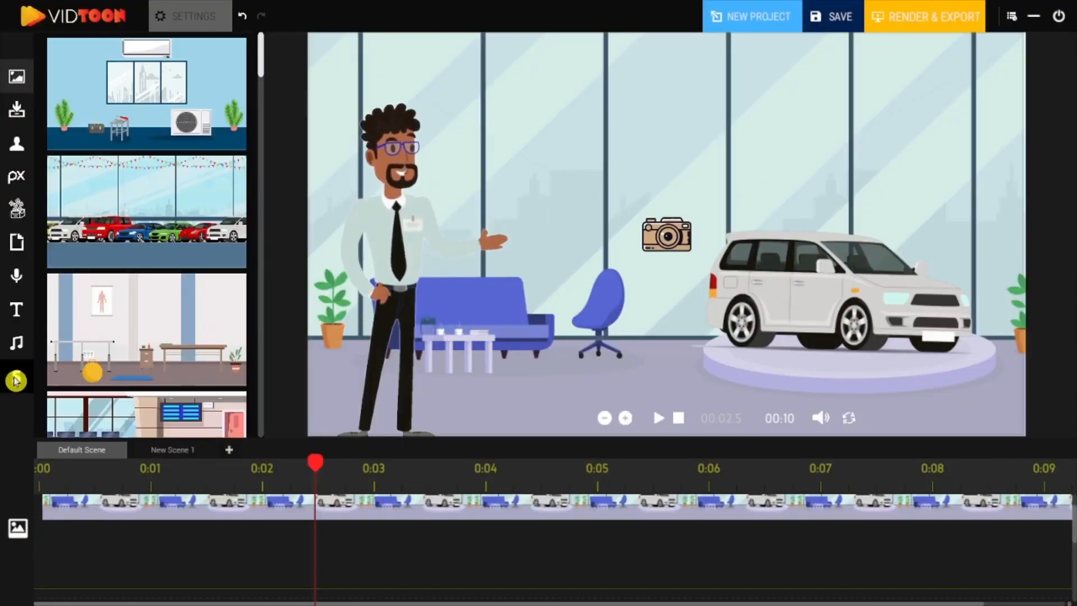
Step: Add a new scene and drop the parked-cars showroom background onto its canvas, adjusting its size
click(15, 381)
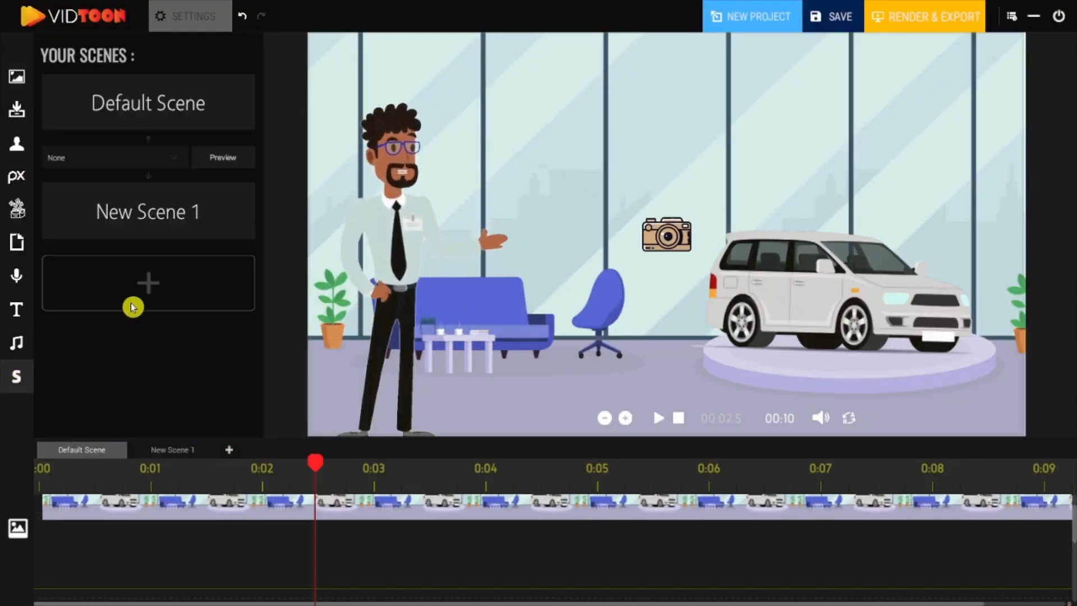
click(152, 280)
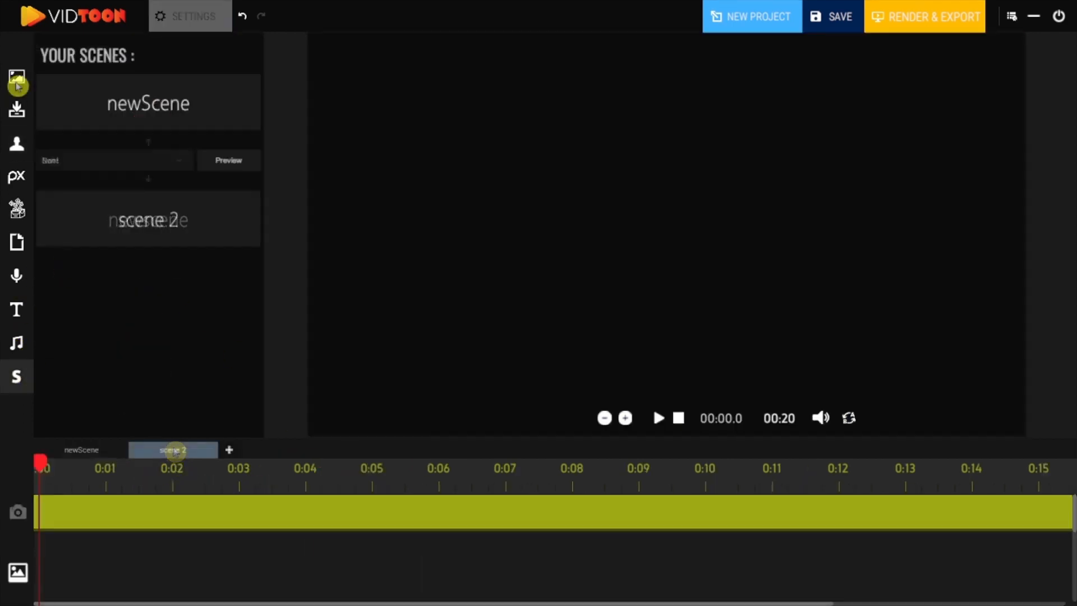
click(18, 76)
drag(85, 209, 381, 87)
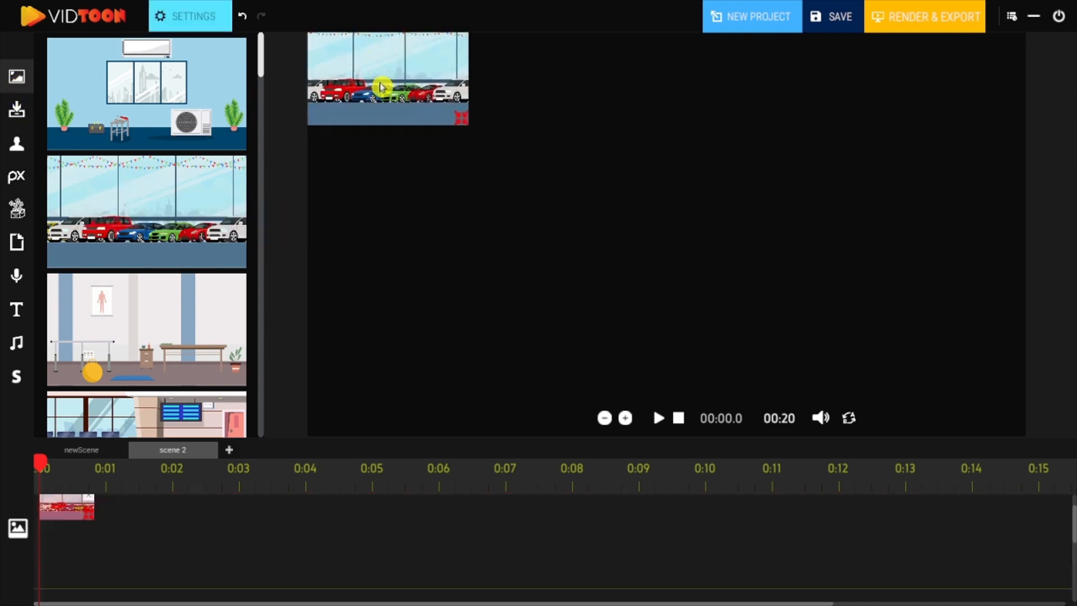
drag(465, 132, 459, 111)
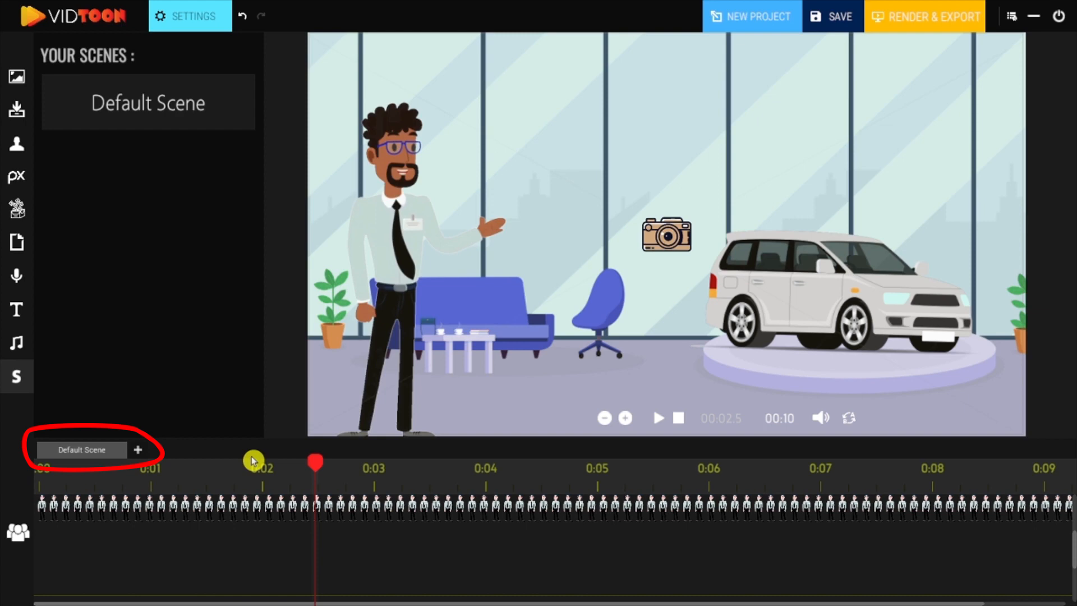
Step: Add two more scenes to the project and switch to New Scene 1
click(139, 451)
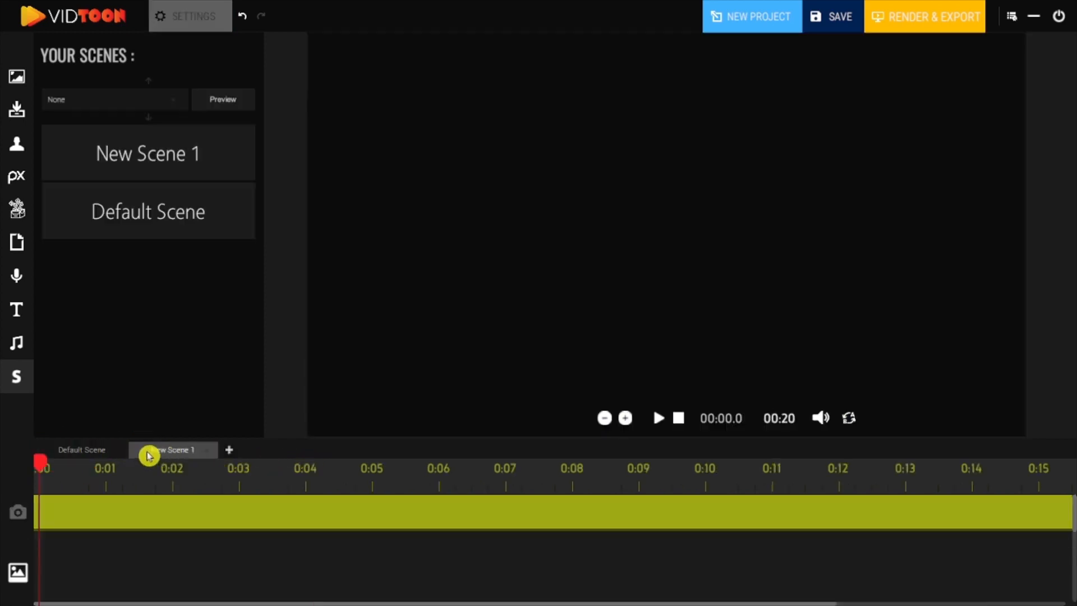
click(234, 452)
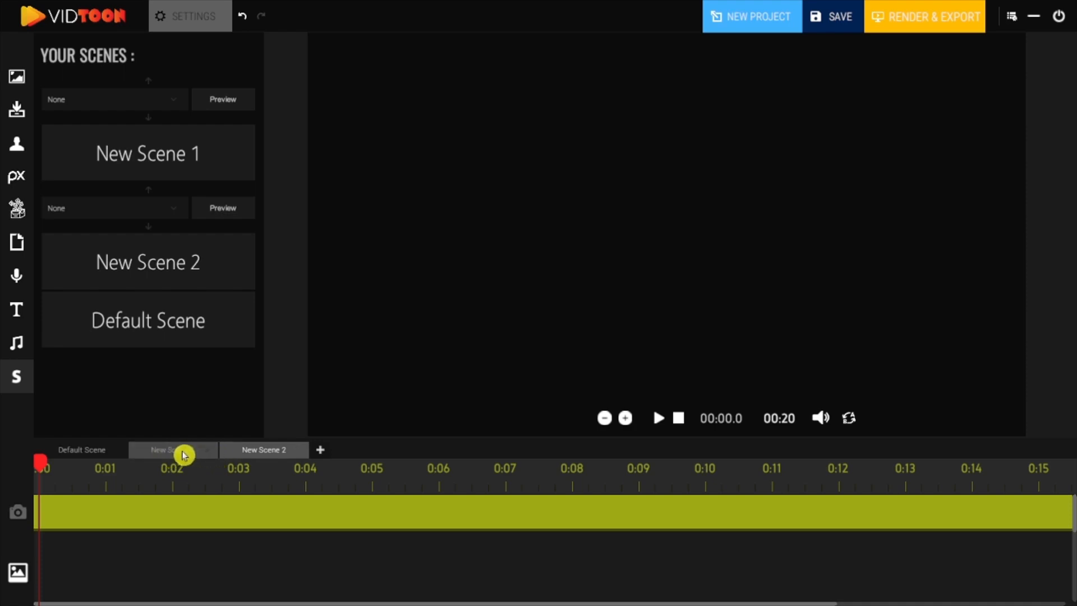
click(184, 455)
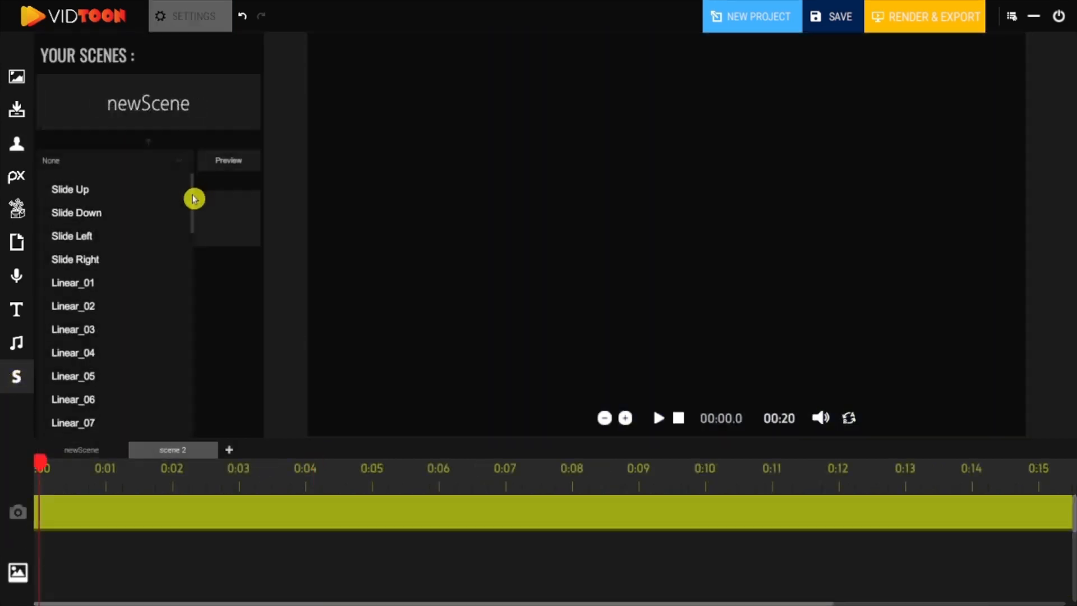
Step: Scroll through the character library and choose a character for the scene
scroll(194, 208, down, 1)
drag(193, 218, 193, 242)
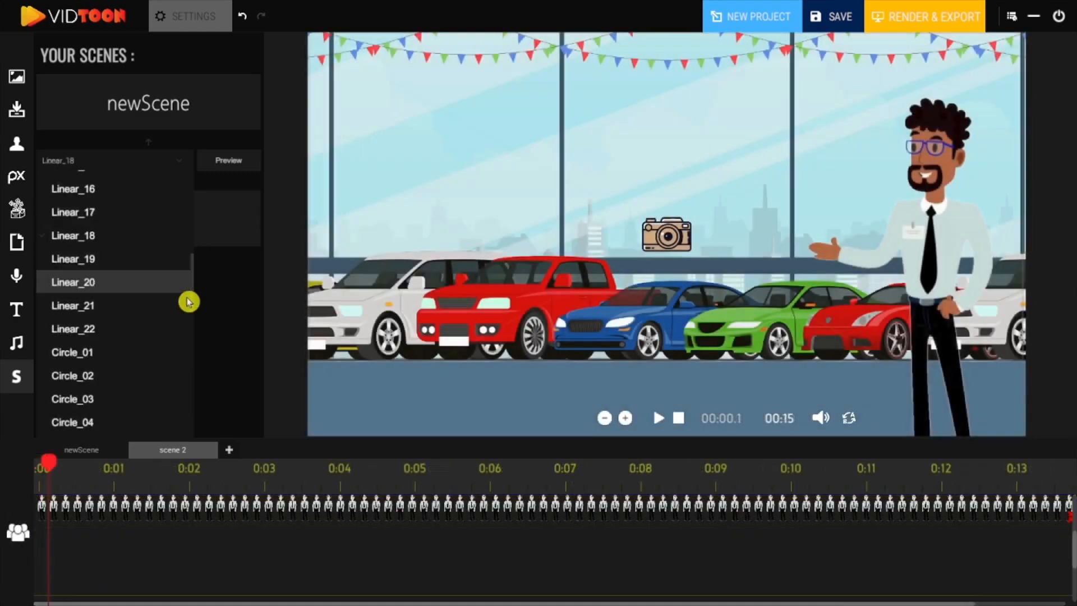
scroll(188, 302, down, 3)
click(104, 286)
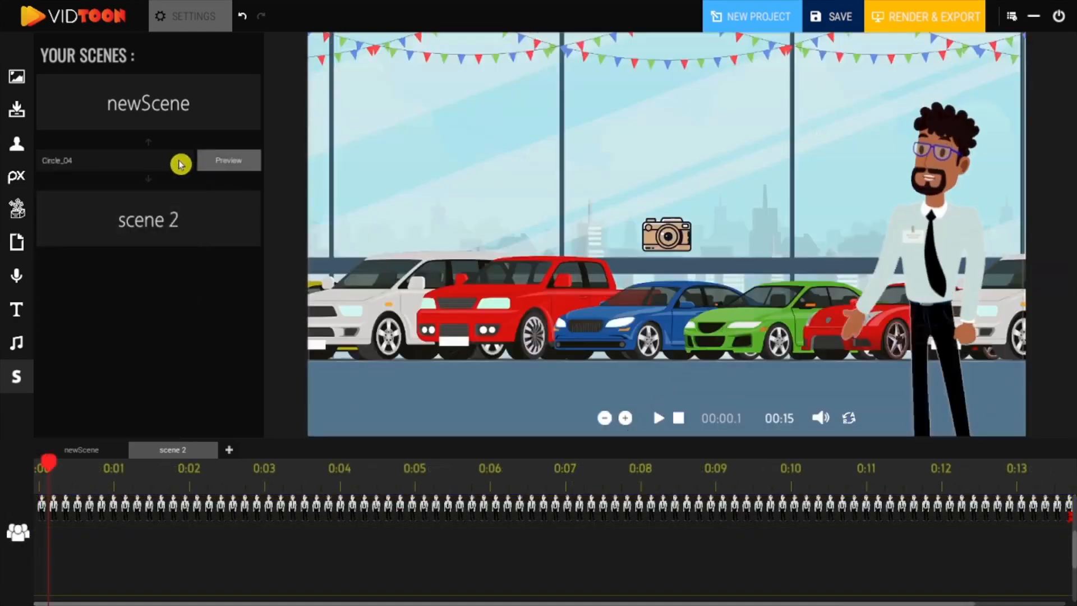
Step: Try the Circle_04 and Circle_06 transitions between newScene and scene 2, previewing each
click(181, 161)
scroll(121, 319, down, 1)
click(95, 319)
click(231, 162)
click(185, 162)
click(96, 310)
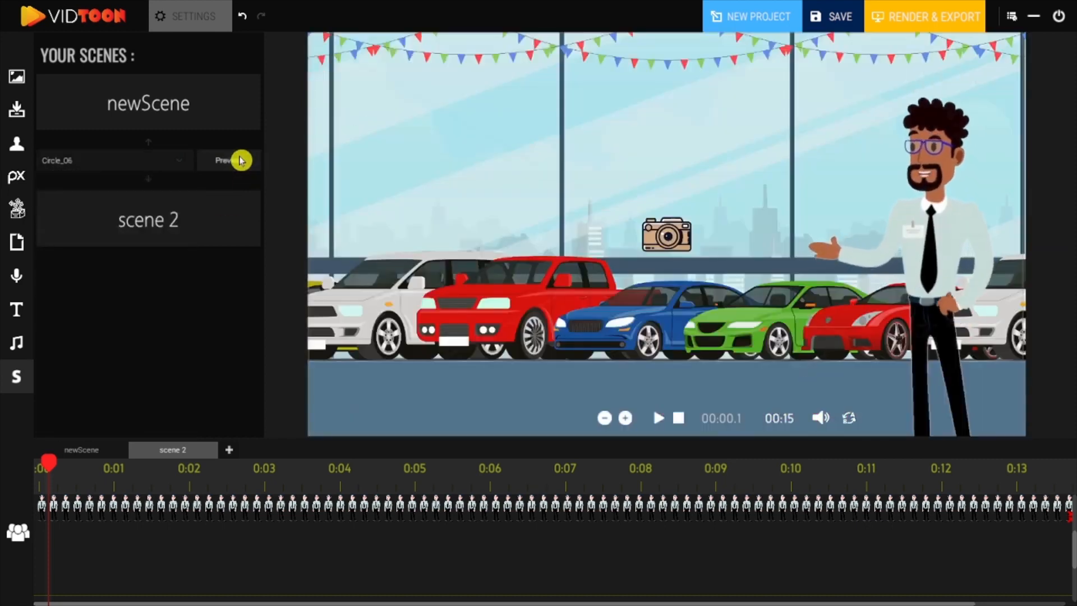
click(243, 163)
Step: Set the scene transition to Triangle_01 and preview it
click(175, 162)
scroll(112, 314, down, 5)
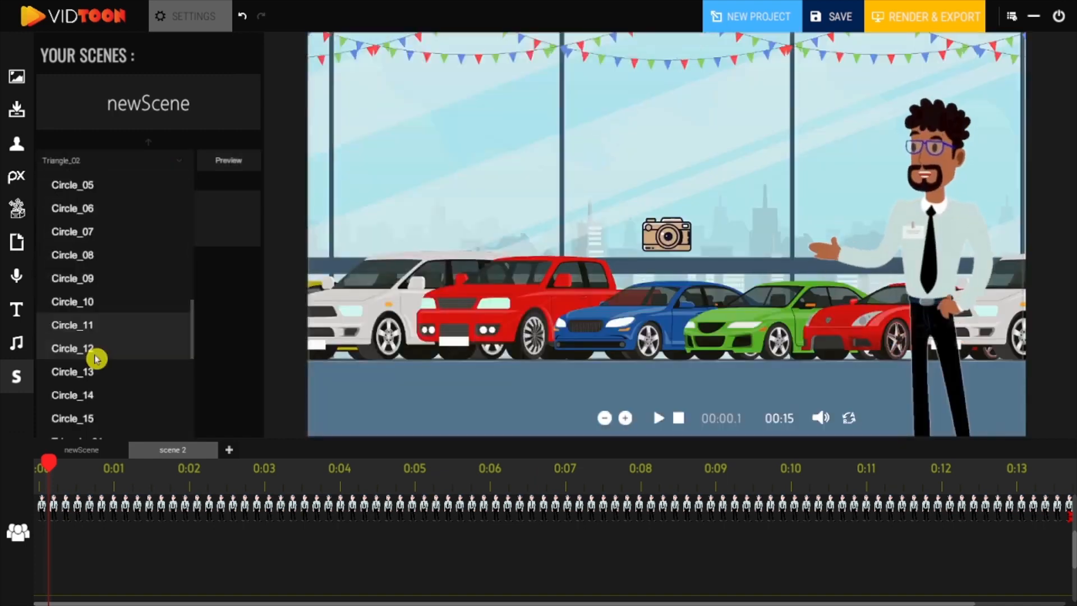
scroll(96, 356, down, 3)
click(121, 359)
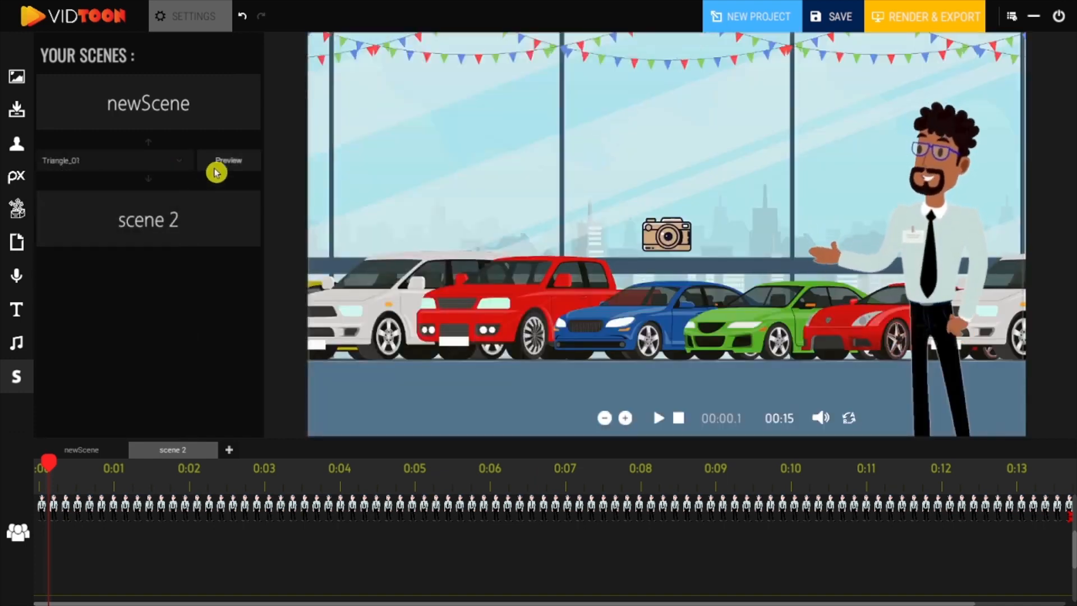
click(224, 163)
Step: Try the Diagonal Squares and Hexagon transitions between the scenes, previewing each
click(183, 161)
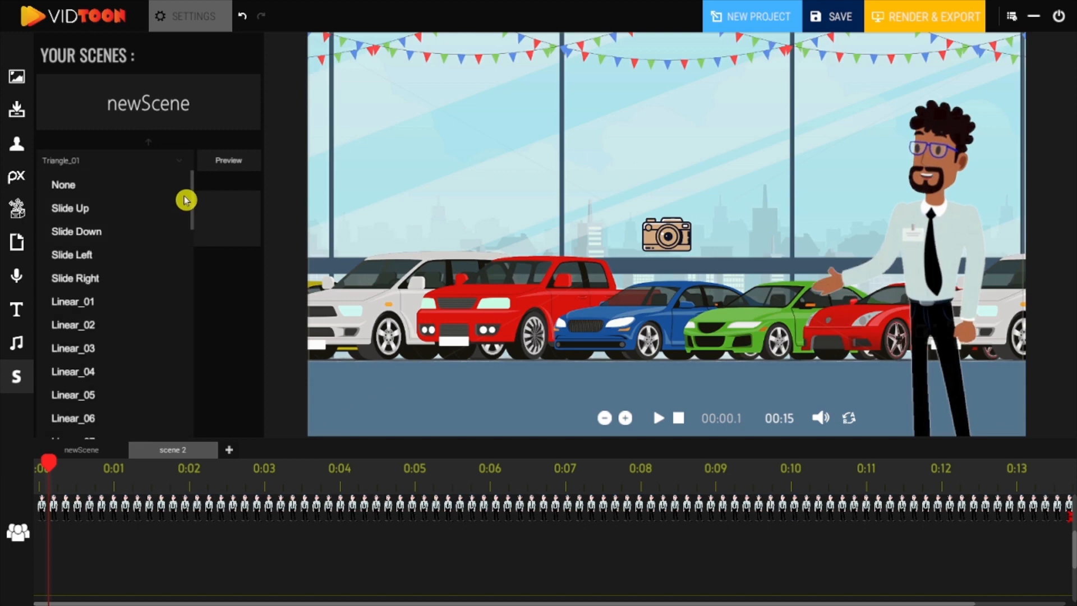
scroll(116, 253, down, 10)
click(126, 249)
click(227, 161)
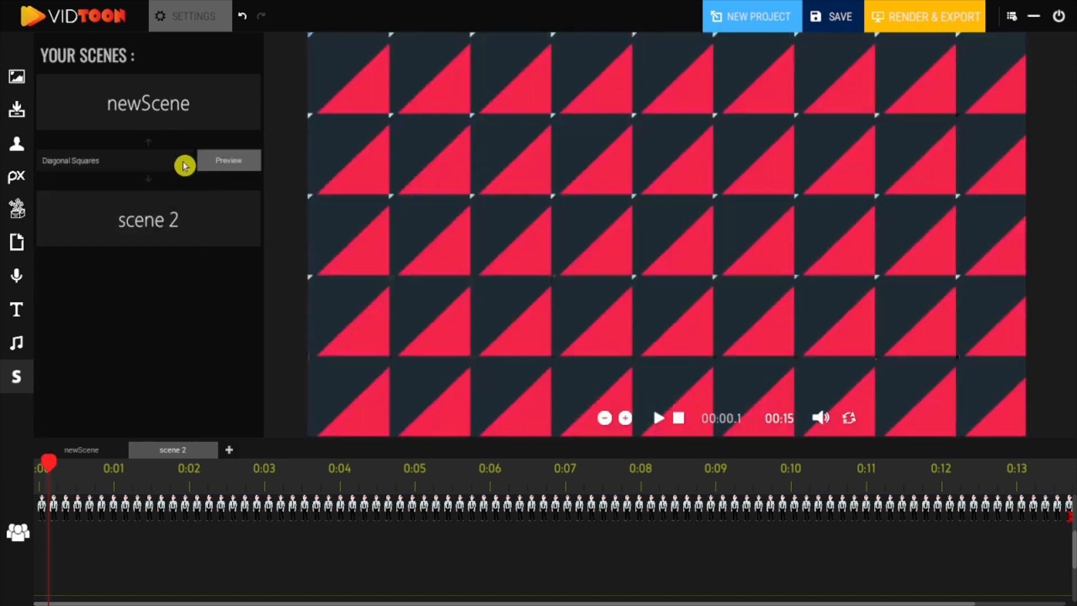
click(185, 162)
scroll(106, 295, down, 10)
click(106, 277)
click(212, 163)
Step: Try the Circles and Swirl transitions between the scenes, previewing each
click(180, 163)
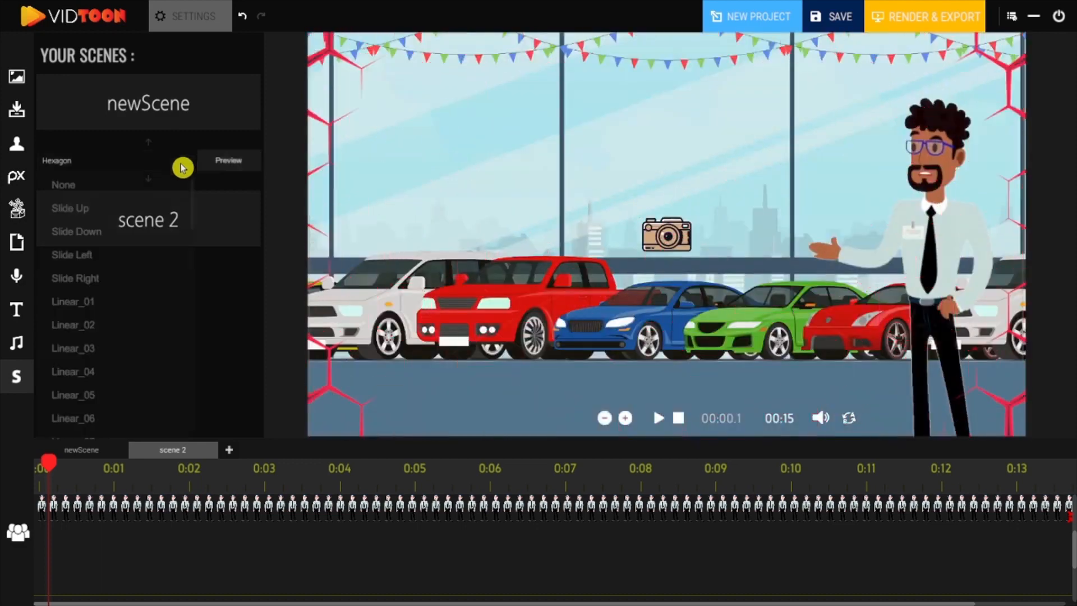
scroll(84, 236, down, 10)
click(171, 193)
click(202, 163)
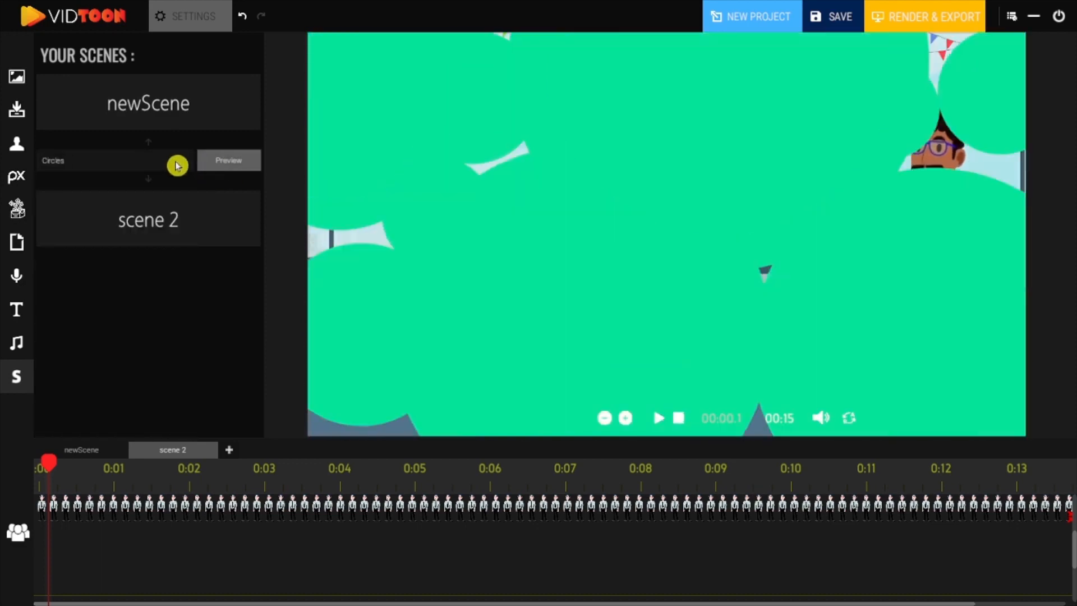
click(175, 163)
scroll(175, 416, down, 5)
scroll(174, 416, down, 5)
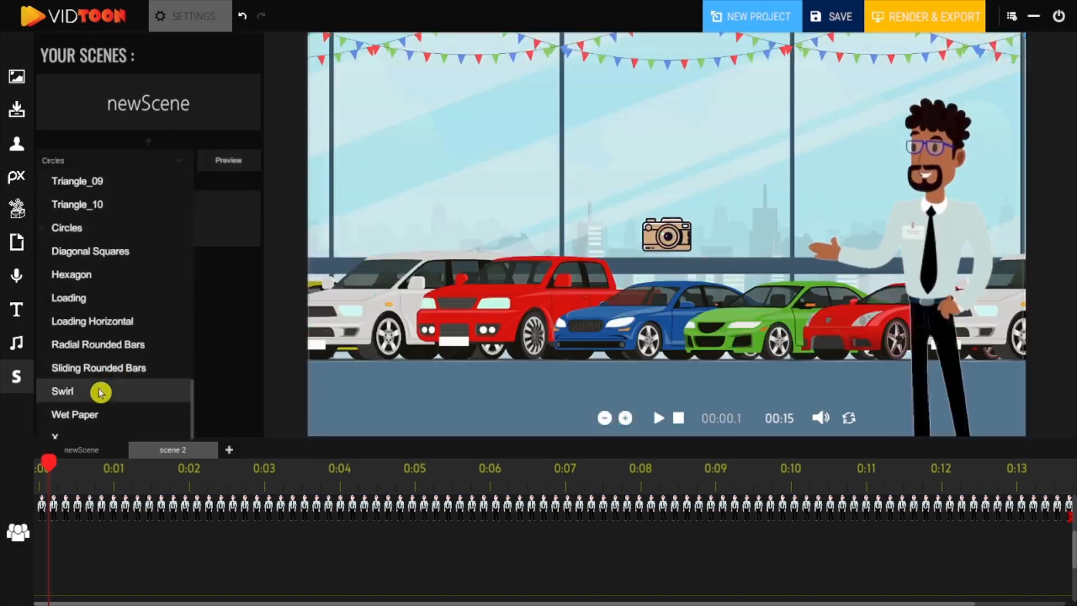
click(98, 389)
click(227, 163)
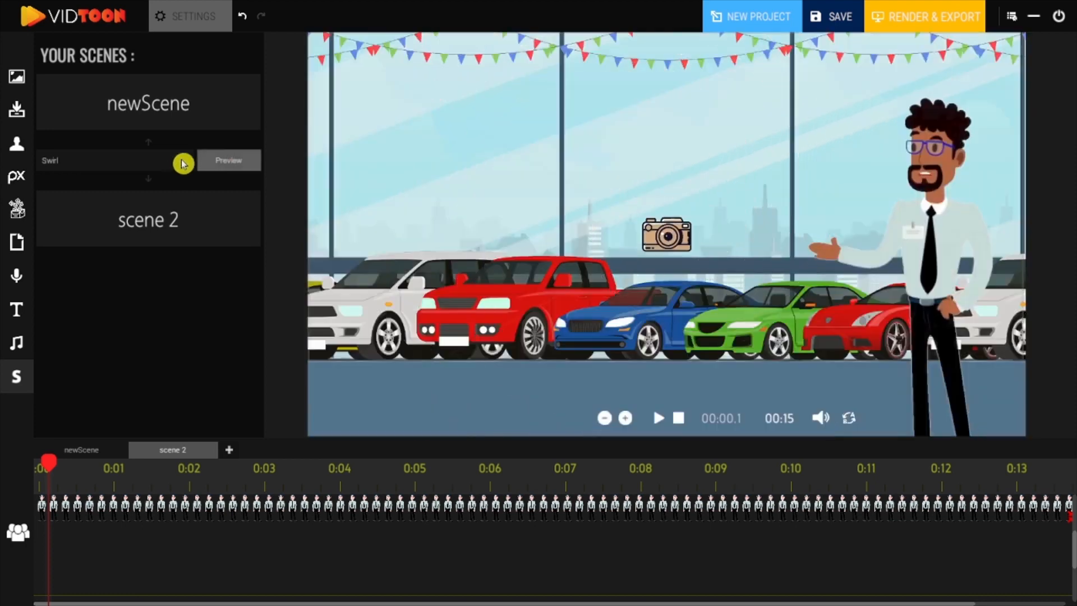
Step: Set the transition between newScene and scene 2 to Wet Paper and preview it
click(182, 167)
scroll(183, 368, down, 10)
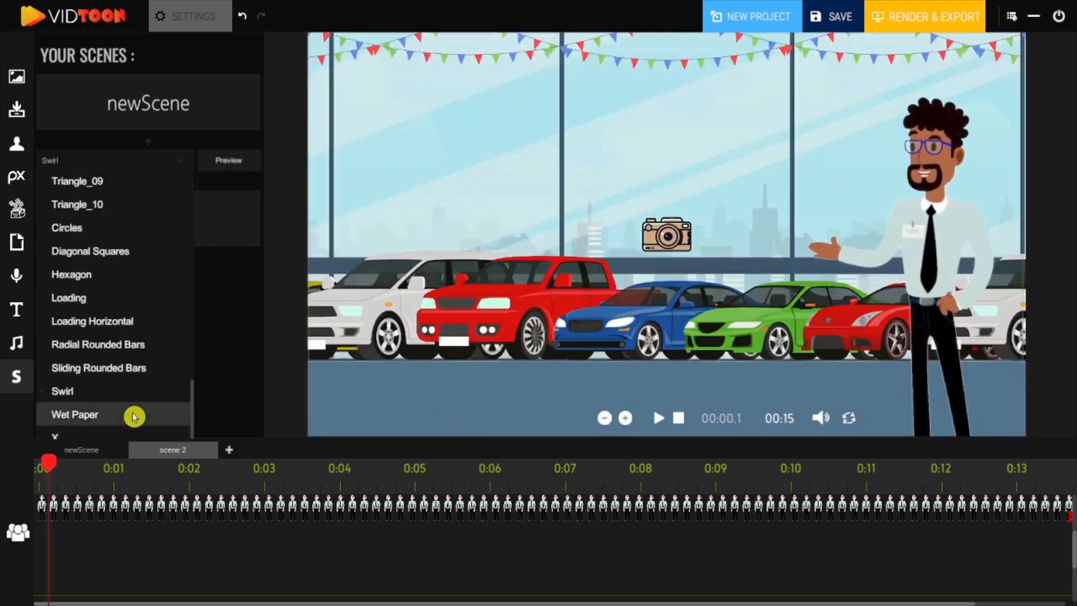
click(134, 417)
click(201, 165)
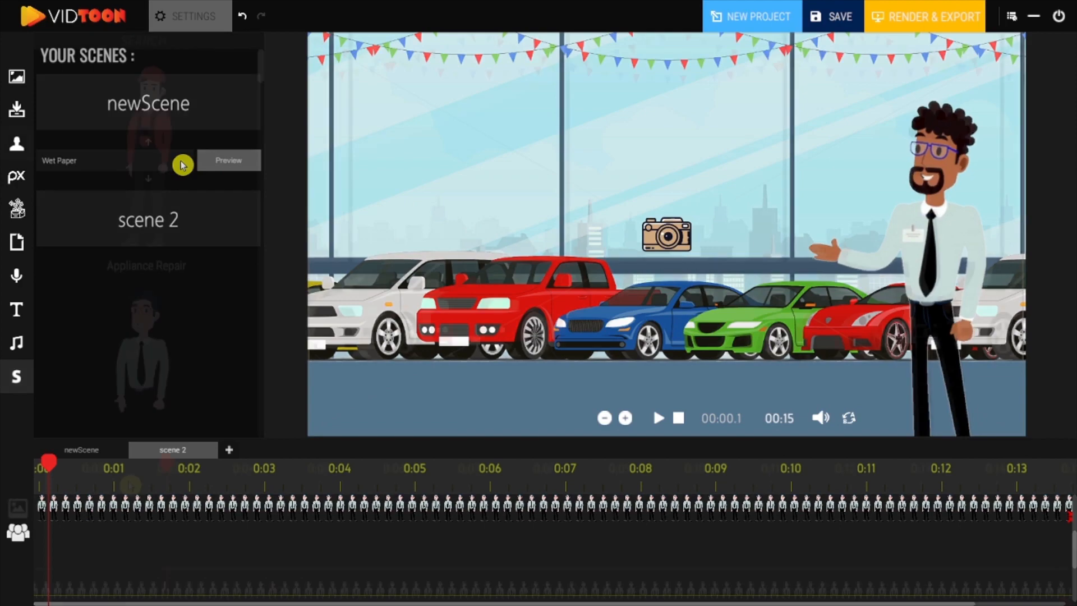
Step: Save the project
click(842, 18)
click(423, 433)
triple_click(427, 435)
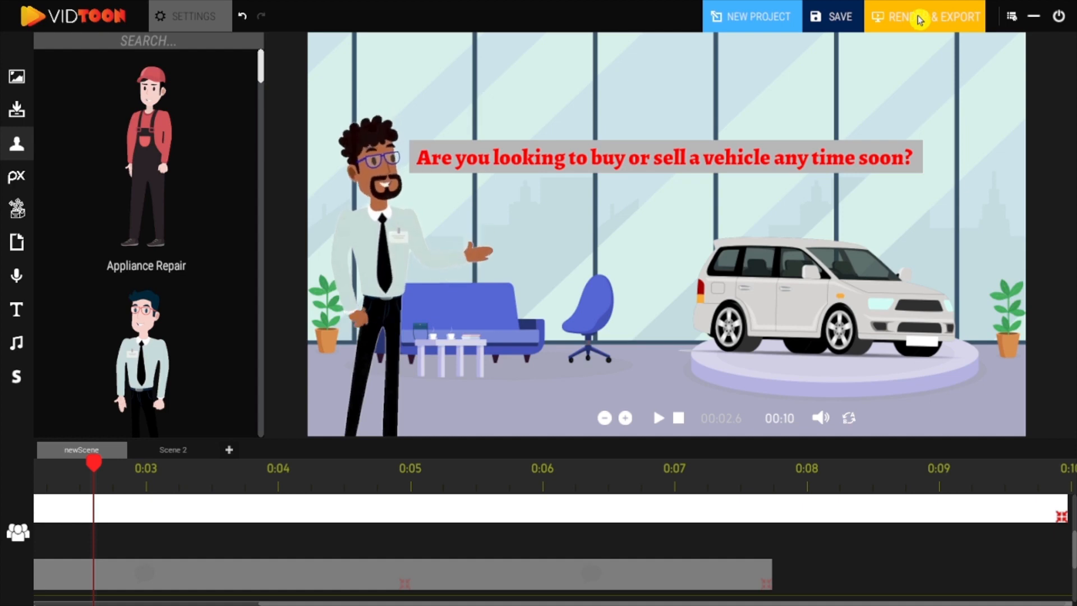
Step: Render and export the video to the Desktop as Output
click(920, 21)
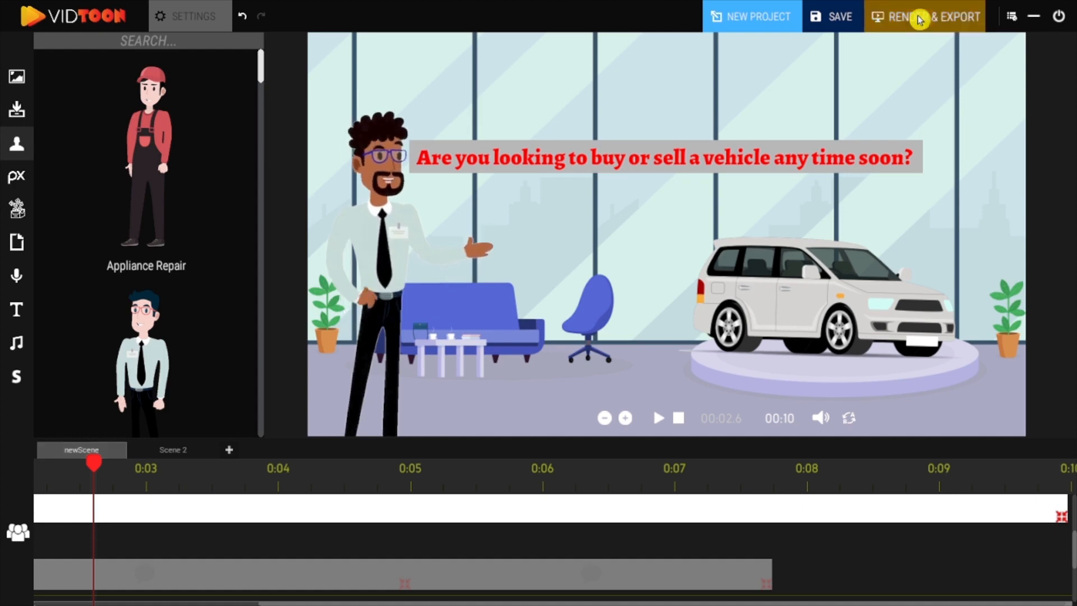
click(678, 425)
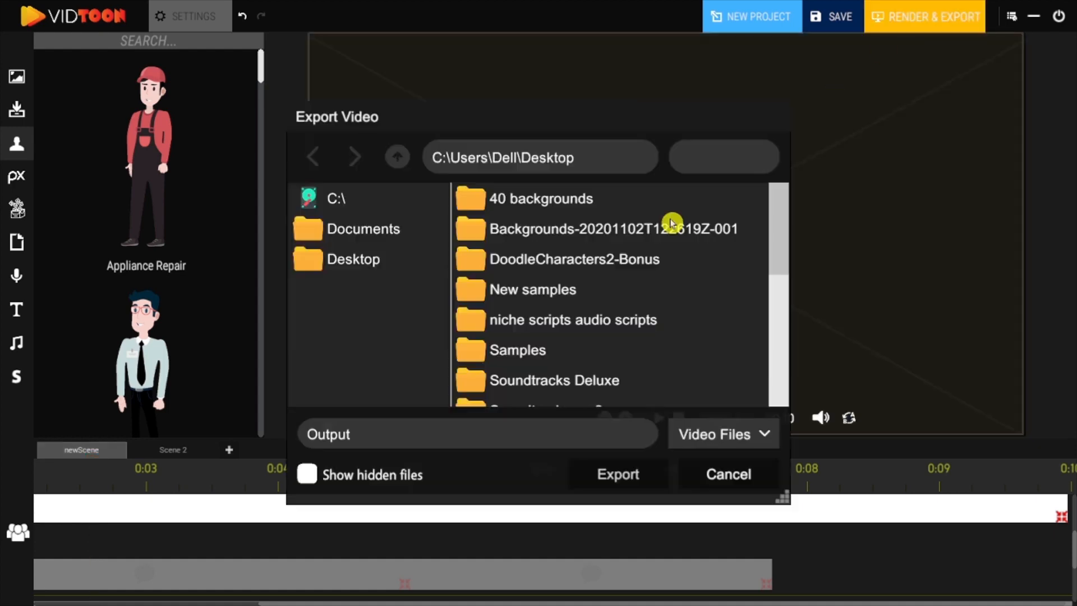
click(611, 470)
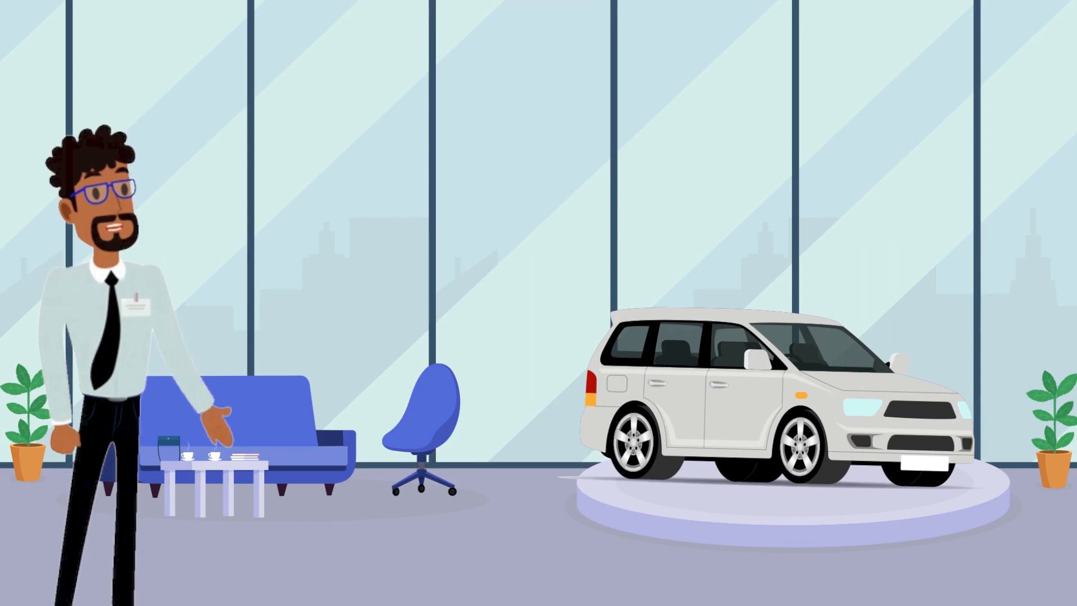